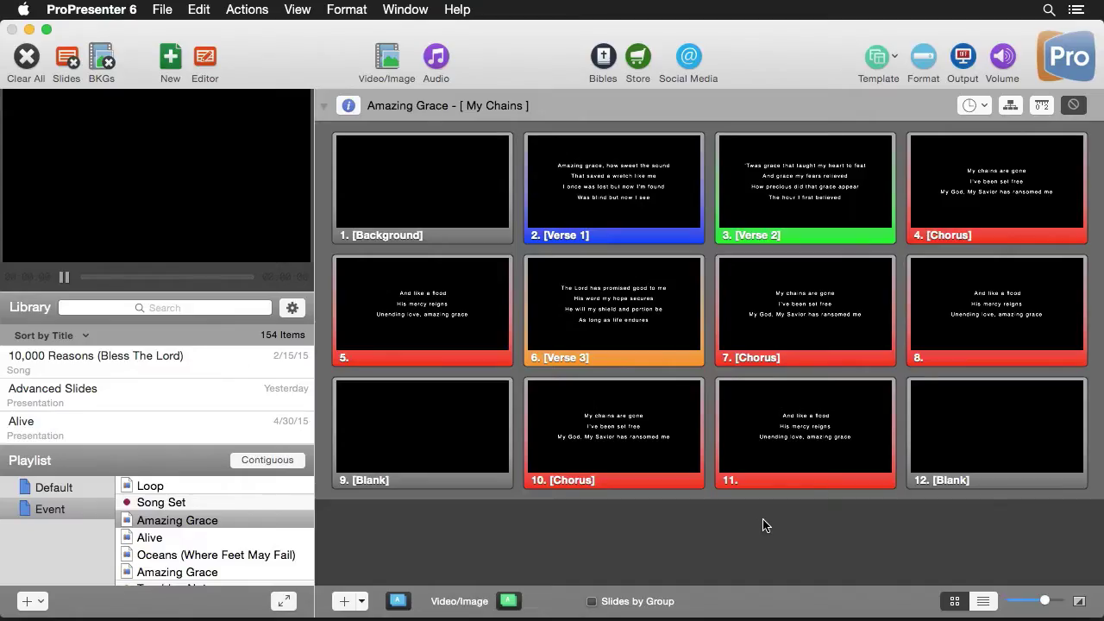
Restyle all Amazing Grace slides with the Lyrics Styles group's Georgia Full Page template
left_click(885, 57)
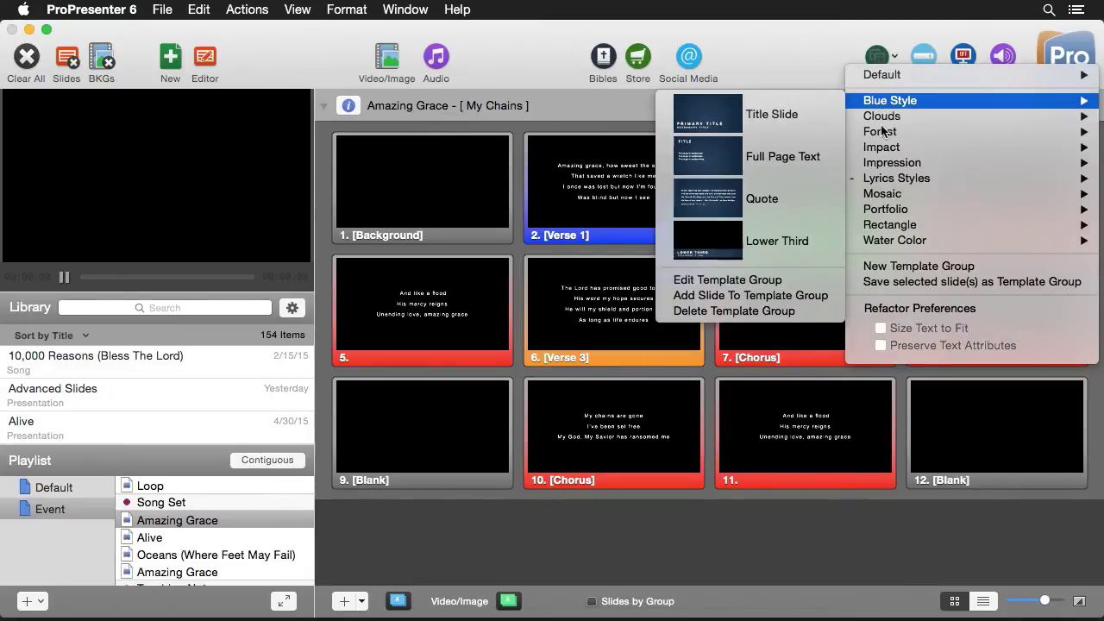
mouse_move(884, 181)
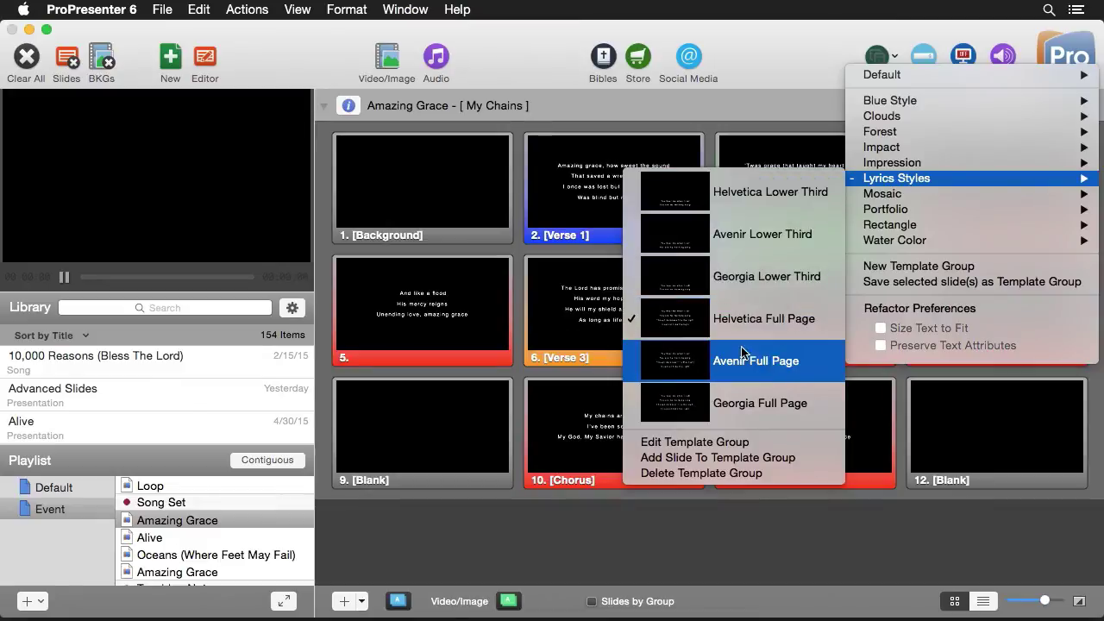
left_click(751, 407)
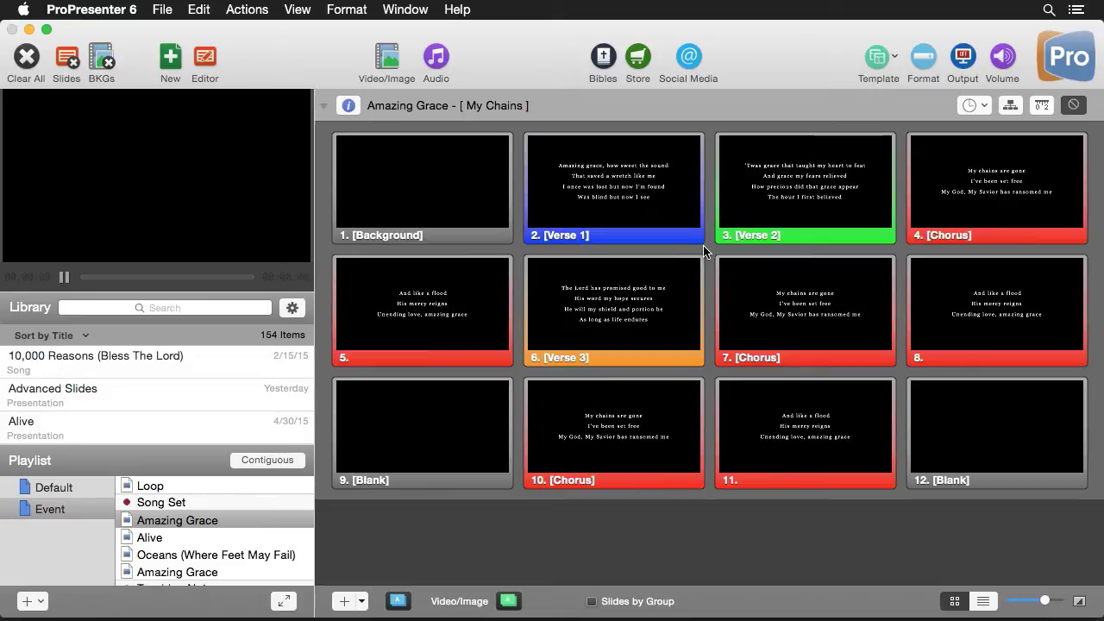
Apply the Impact group's Quote template to all the Amazing Grace slides
left_click(892, 66)
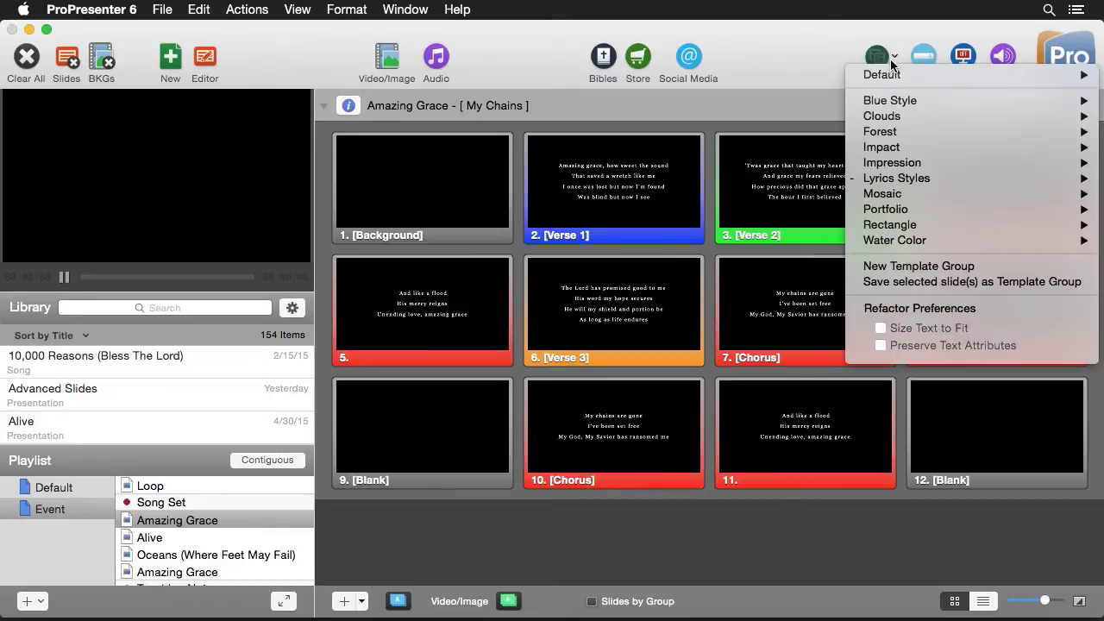
mouse_move(884, 148)
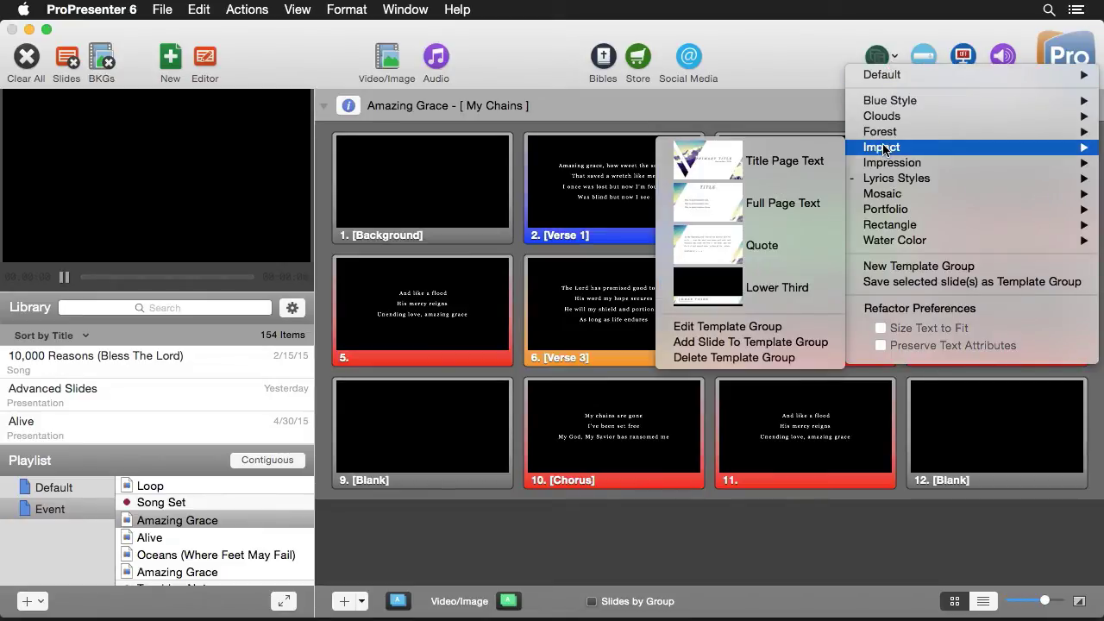
left_click(783, 246)
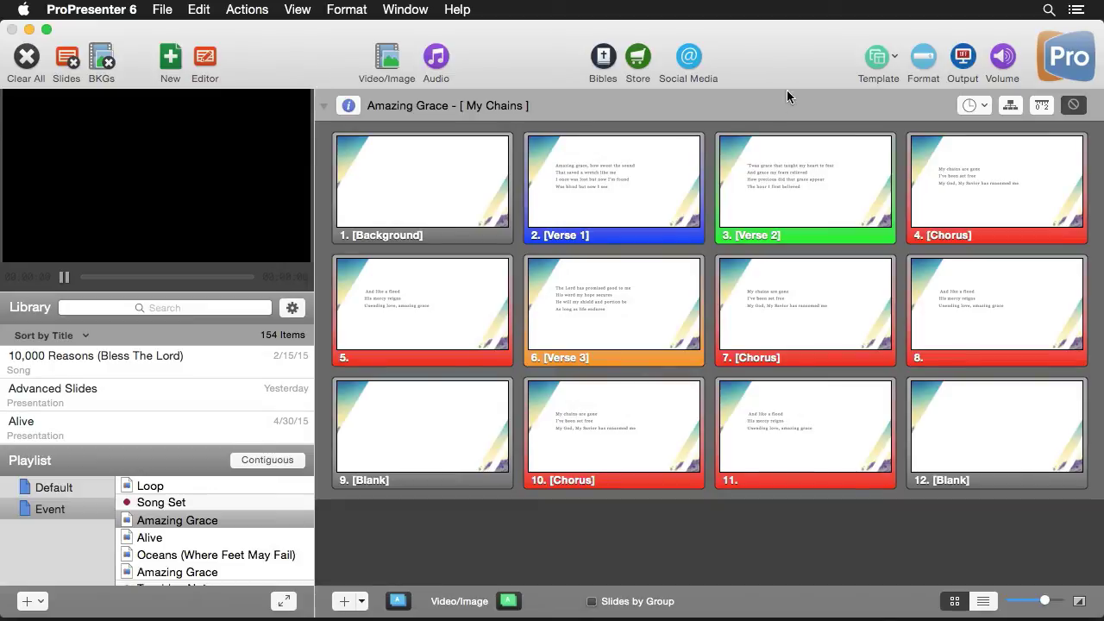
Bring up the Template menu to reach its Refactor Preferences
left_click(884, 55)
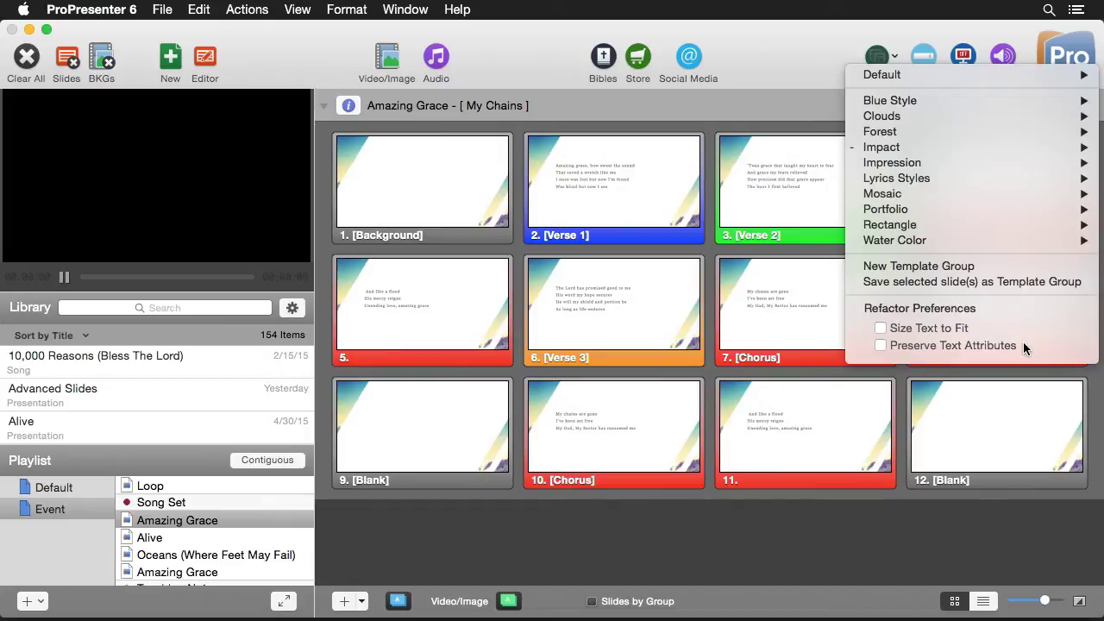
Enable Size Text to Fit and apply the Water Color Lower Third template to all slides
left_click(925, 331)
mouse_move(902, 242)
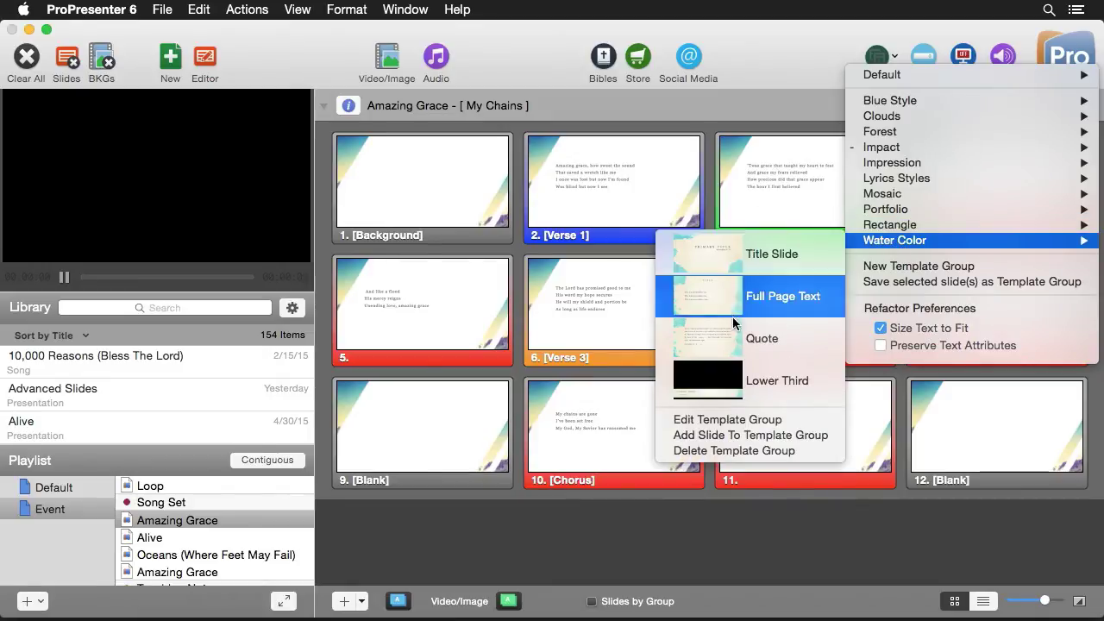
left_click(776, 384)
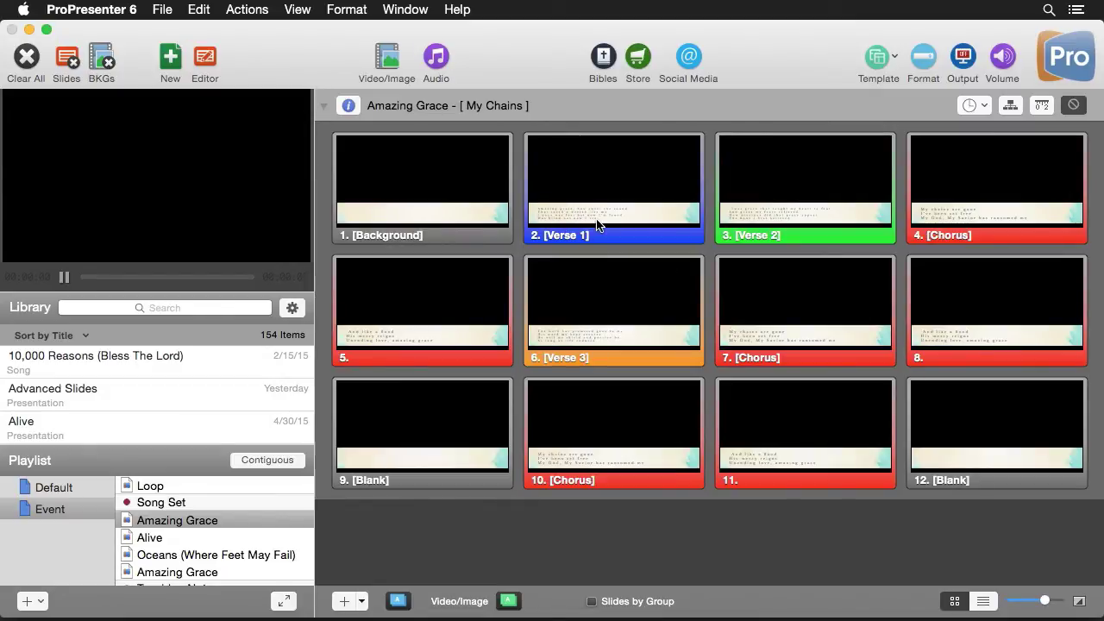
Reapply the Water Color Lower Third template so the lyrics resize to fit
left_click(891, 62)
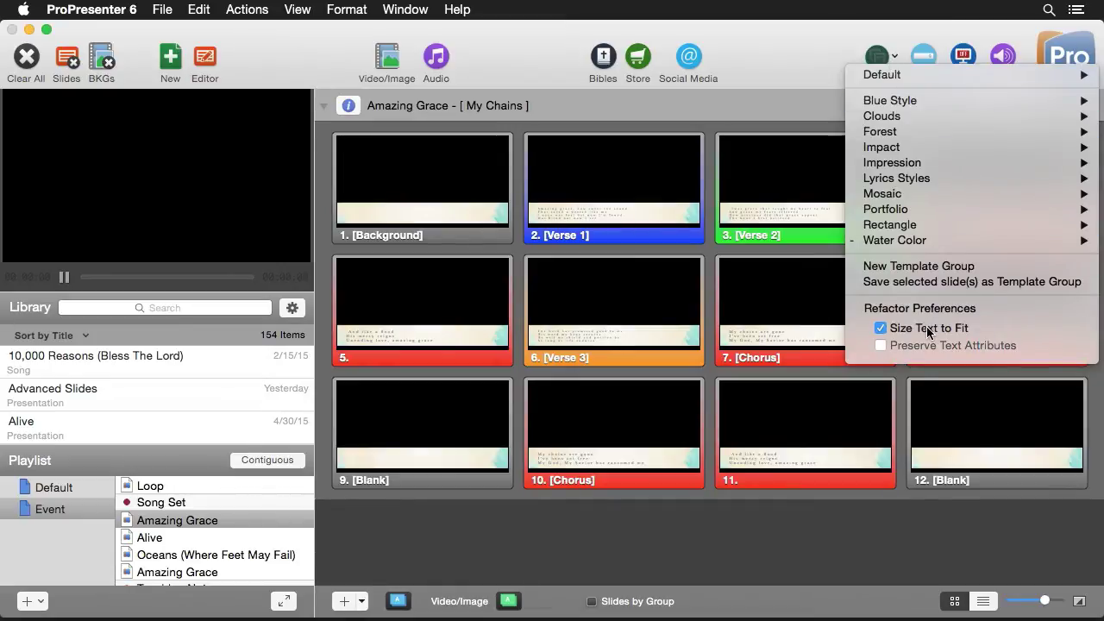
mouse_move(912, 244)
left_click(741, 378)
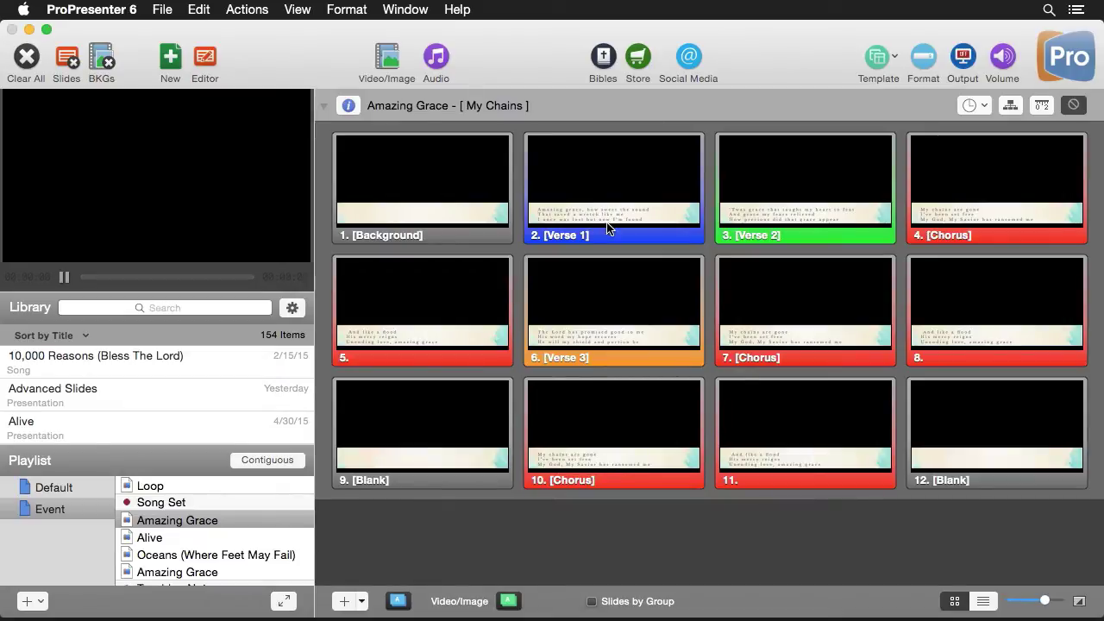
Give just the Verse 1 slide the Water Color Quote template from its context menu
right_click(579, 193)
mouse_move(647, 274)
mouse_move(886, 446)
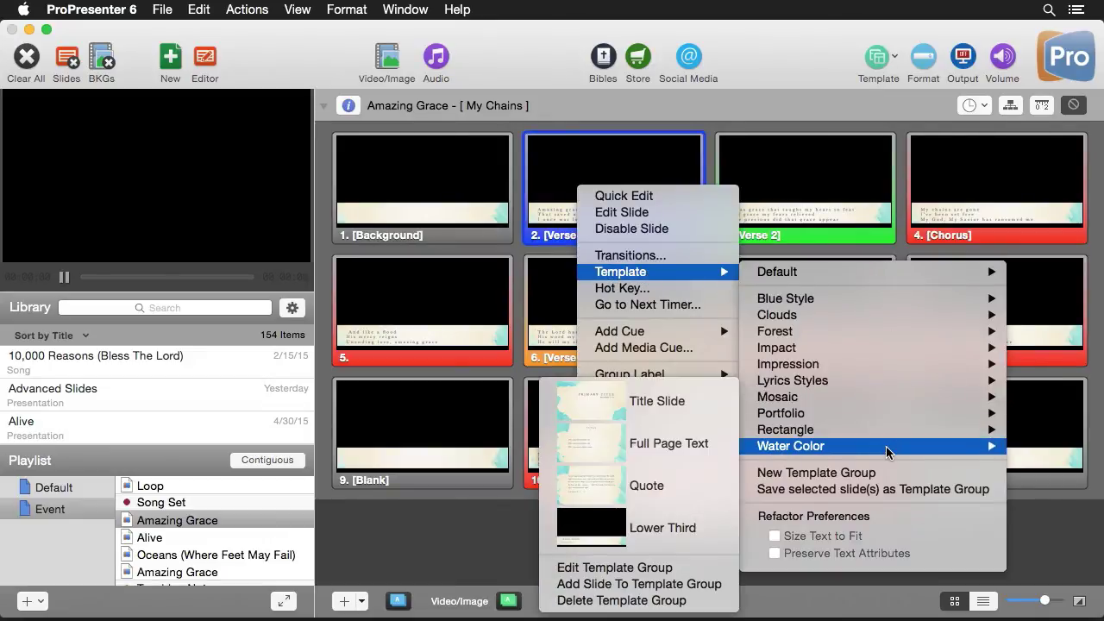
left_click(642, 488)
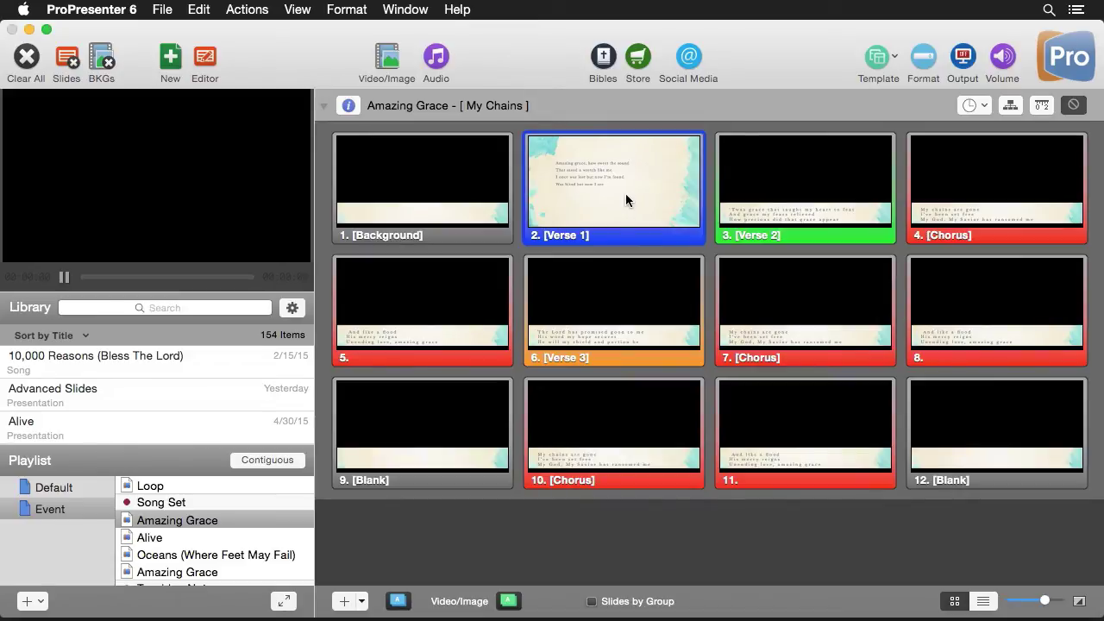
Add Alive to the selection and apply Avenir Lower Third to both songs, confirming the change
left_click(155, 540)
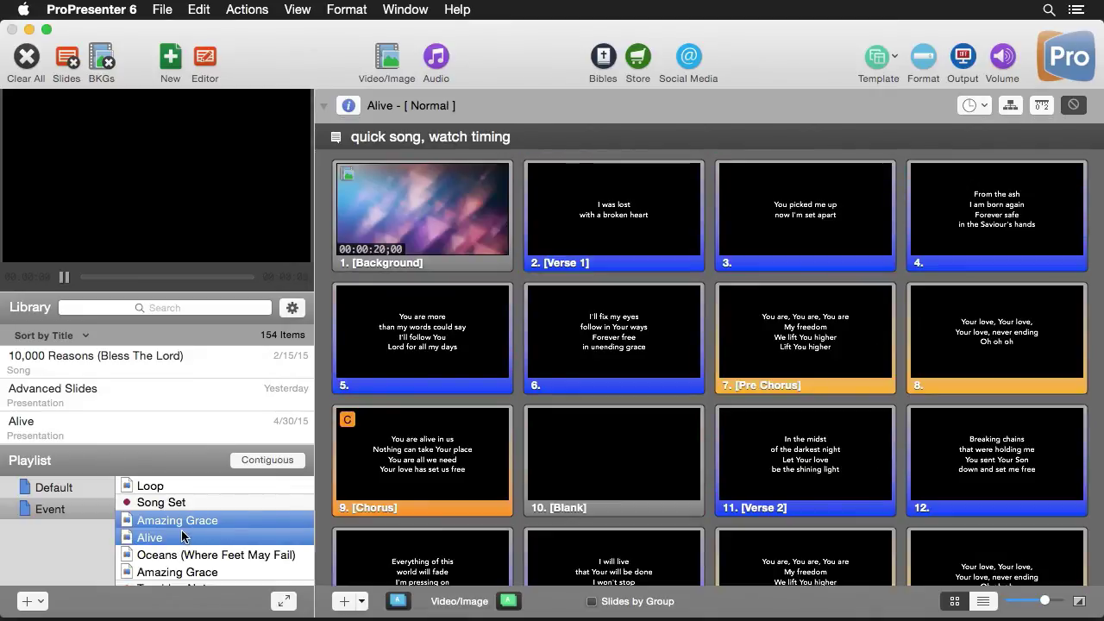
left_click(895, 60)
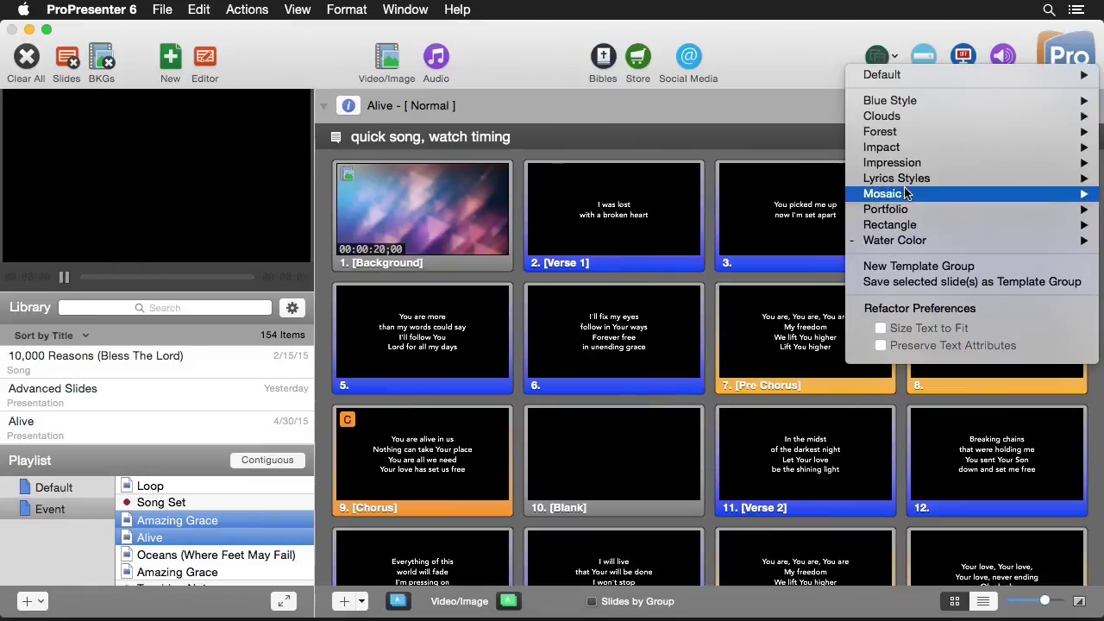
mouse_move(899, 178)
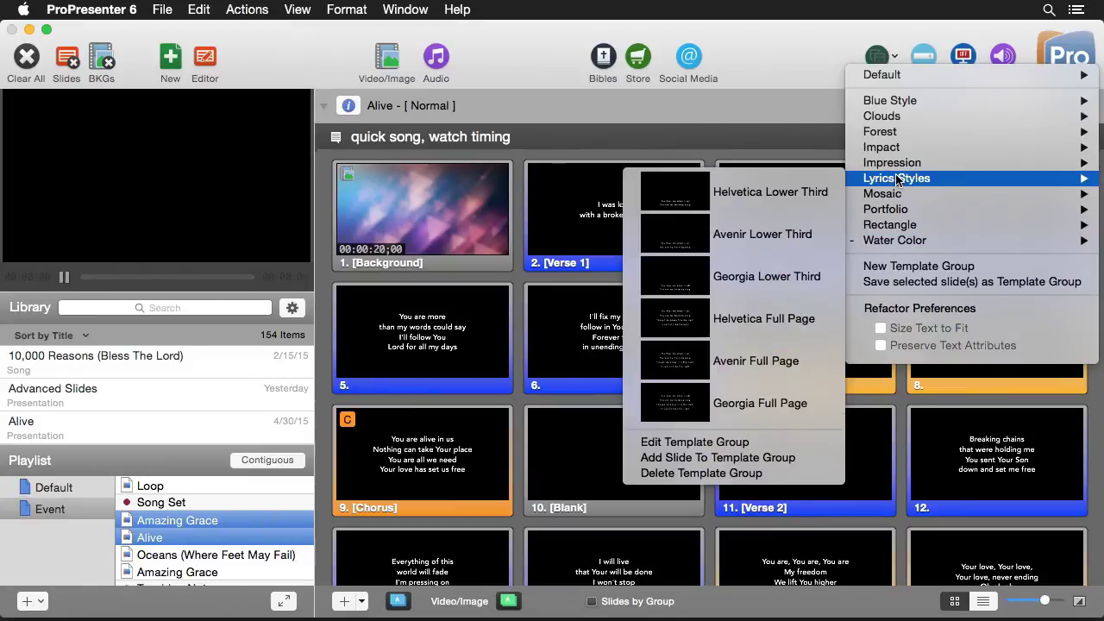
left_click(759, 237)
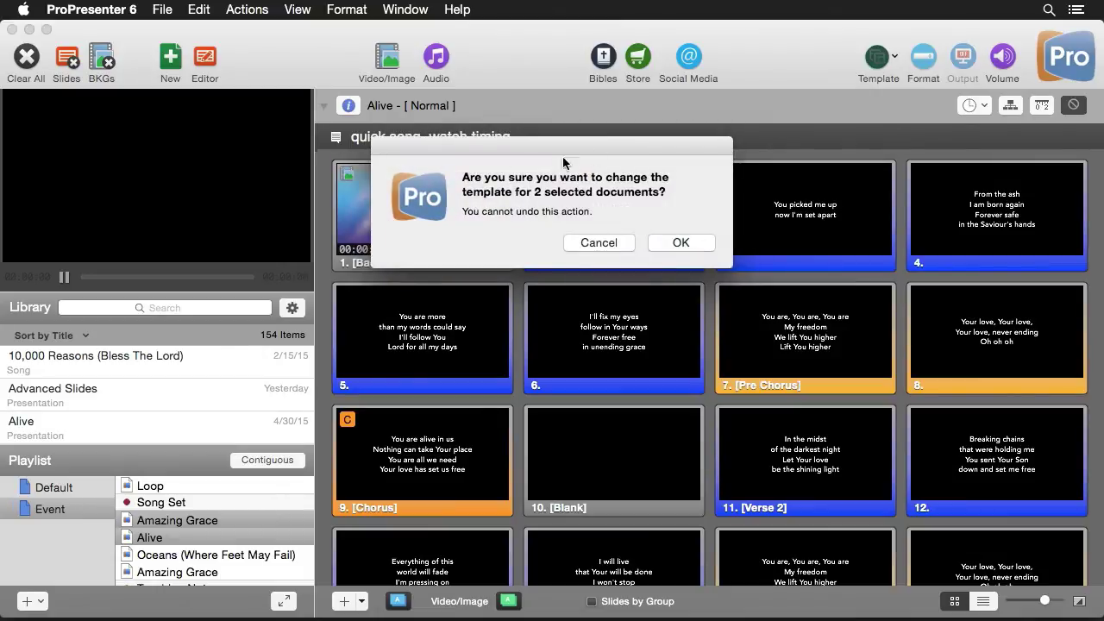
left_click(679, 242)
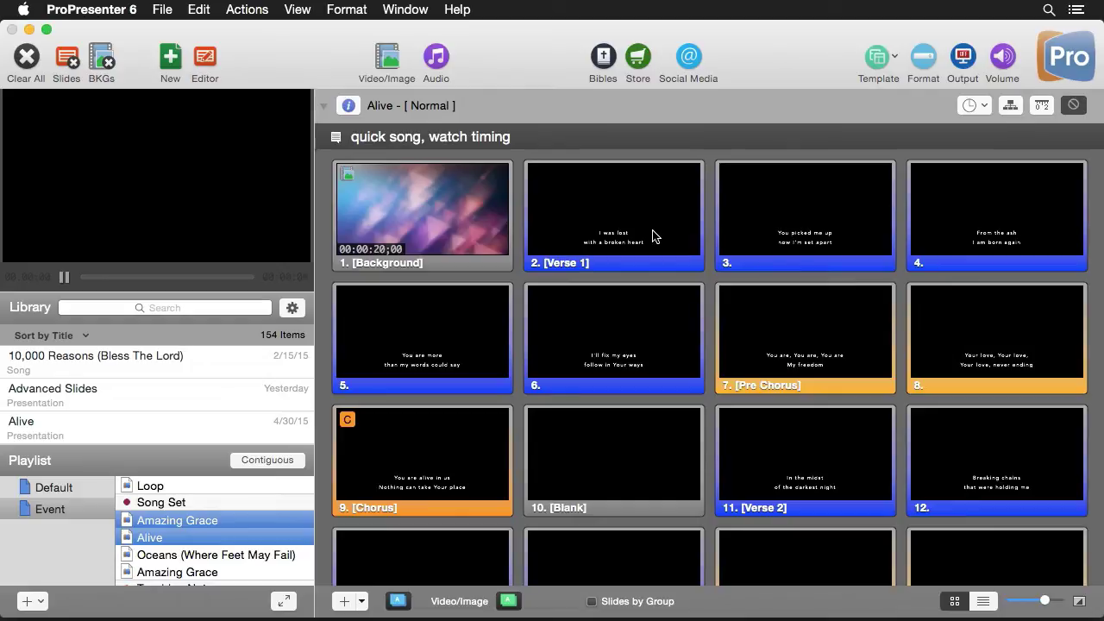
Create a new template group, replace the default name with a custom one, and save it
left_click(895, 56)
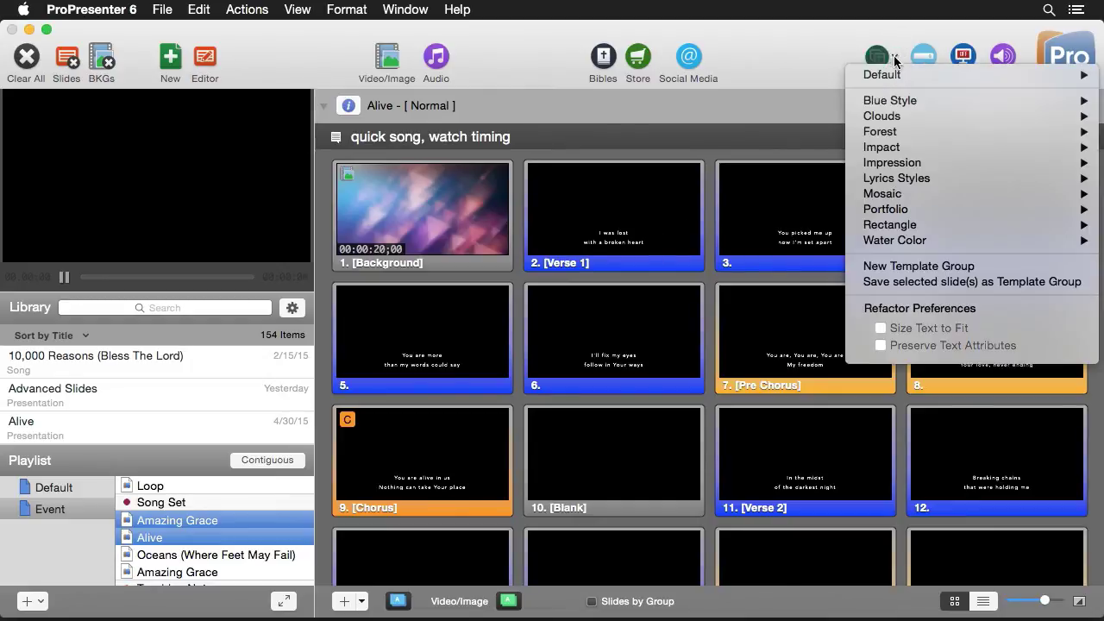
left_click(925, 272)
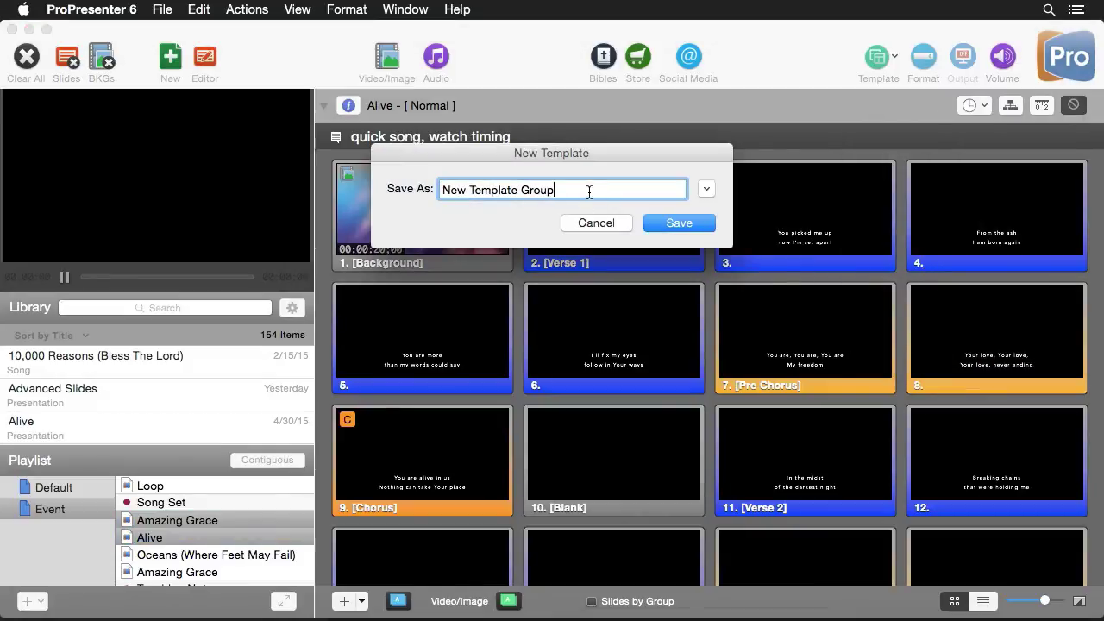
left_click_drag(589, 190, 391, 172)
type("Brad's")
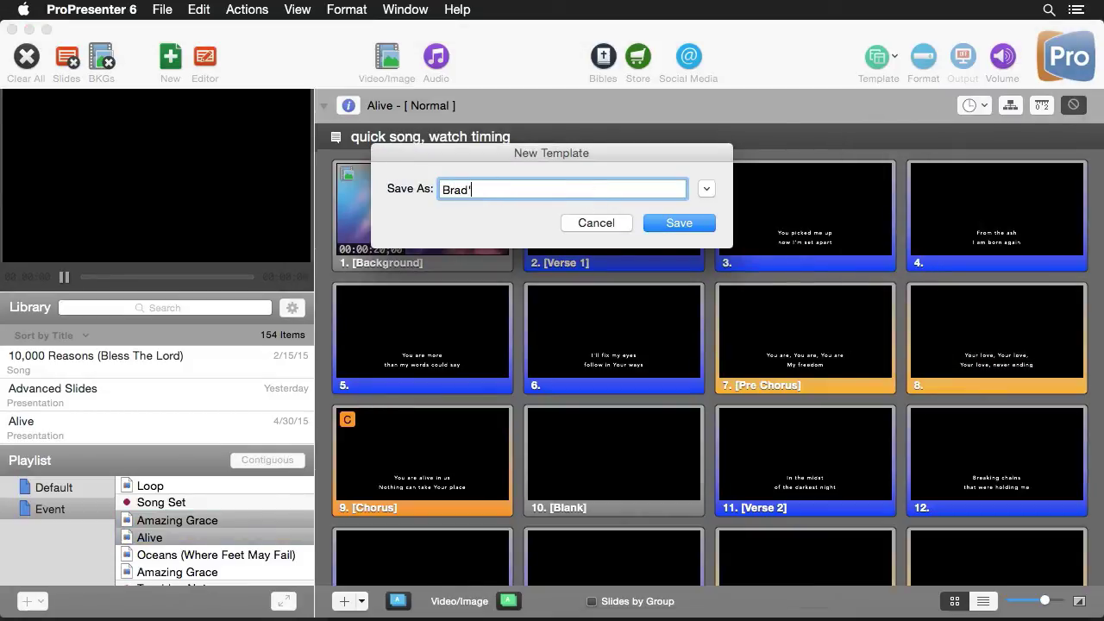
left_click(690, 225)
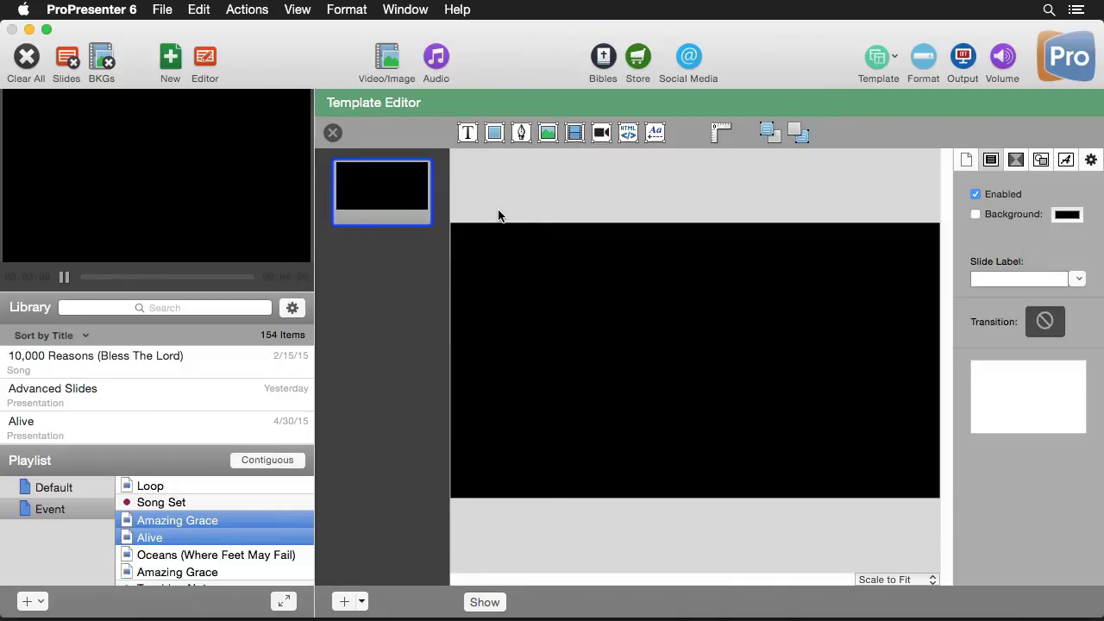
Add a text box to the template slide containing four lines of 'test'
left_click(466, 133)
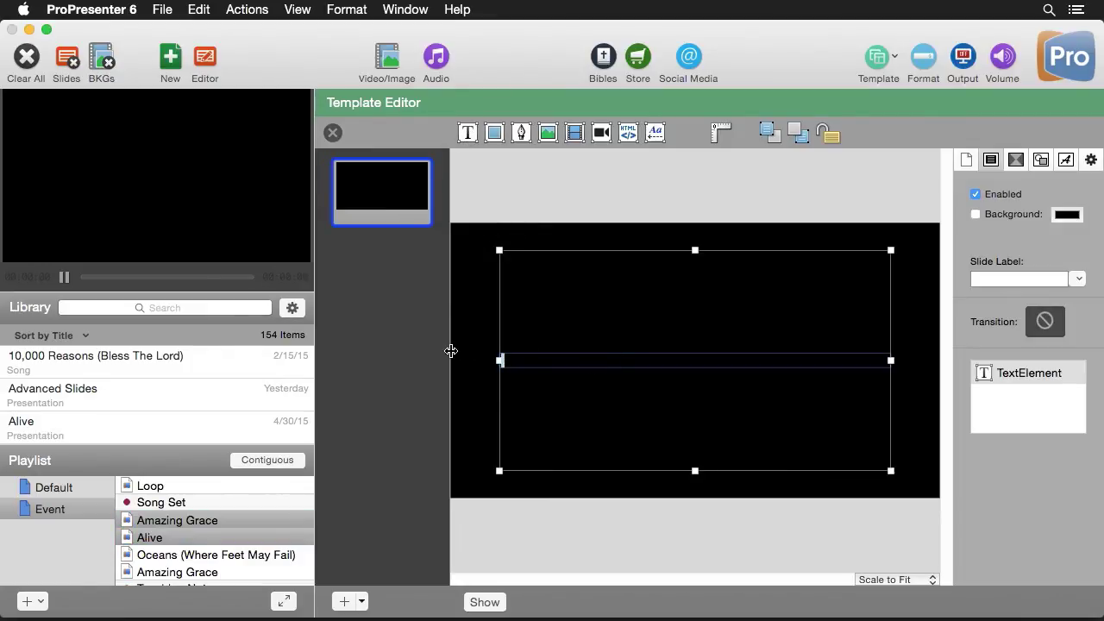
type("test")
key("Return")
type("test")
key("Return")
type("test")
key("Return")
type("test")
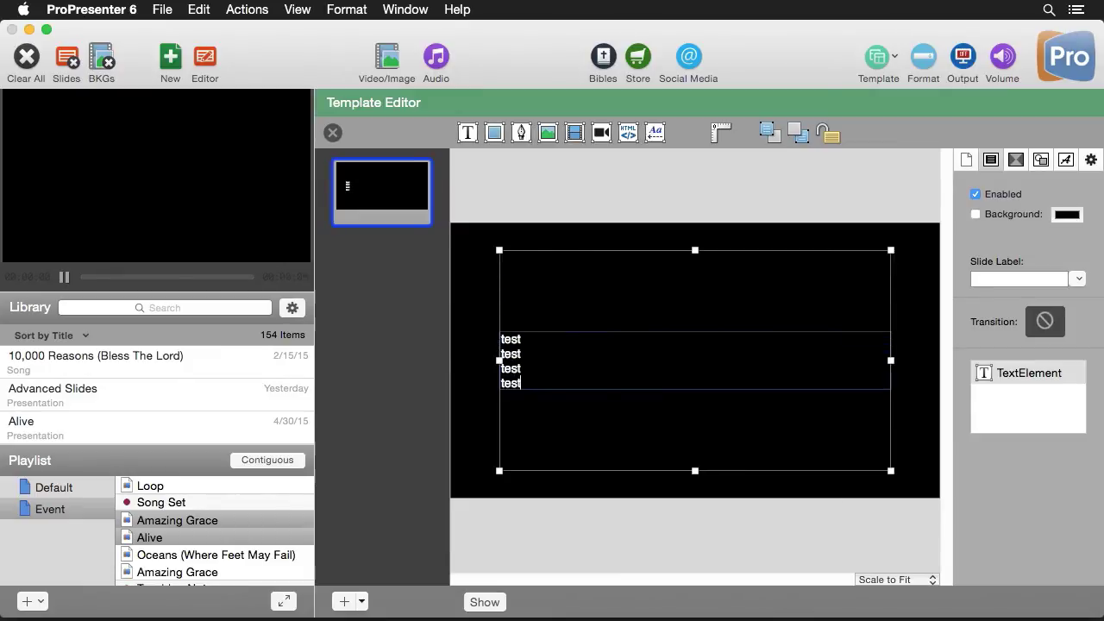
Centre the test lines and set them in Avenir Black Oblique at size 50
left_click_drag(564, 382, 474, 320)
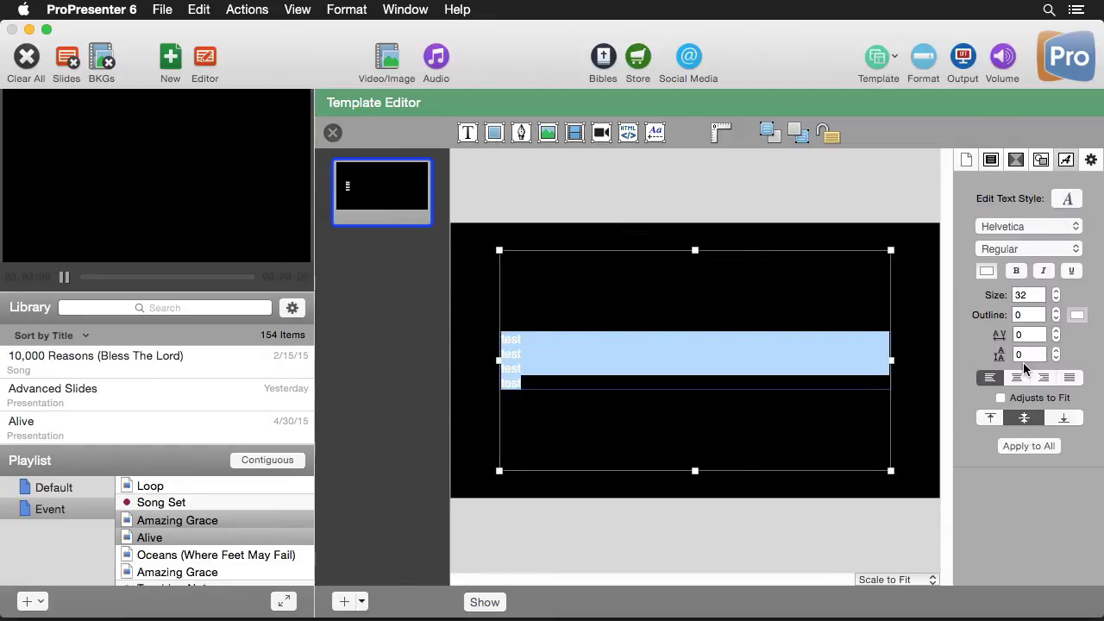
left_click(1018, 379)
left_click(1020, 227)
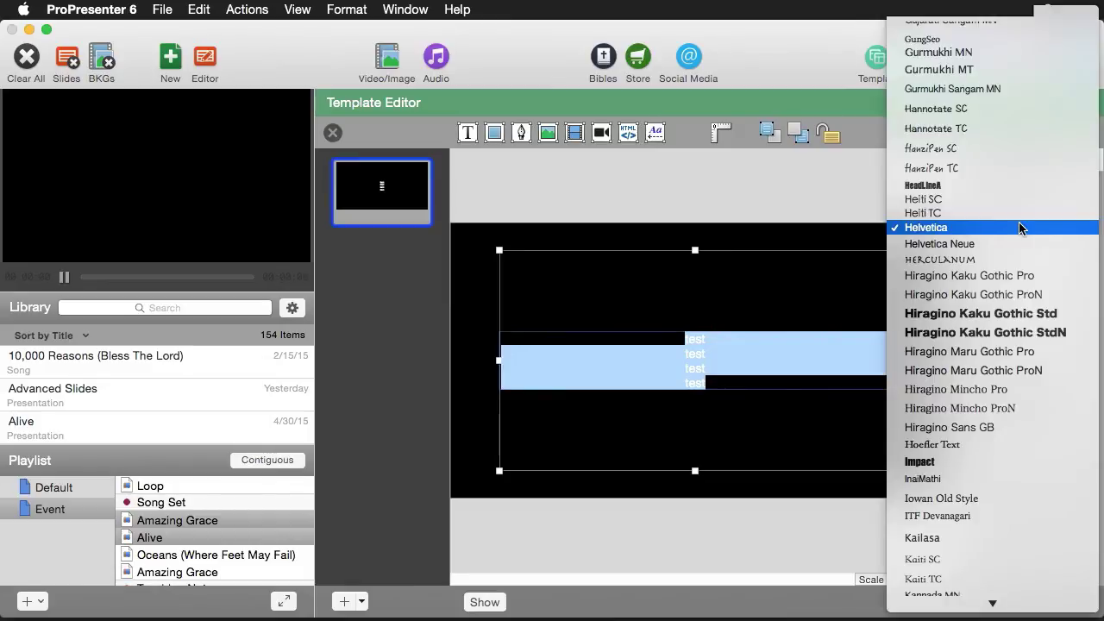
scroll(1023, 230, "up", 15)
left_click(955, 20)
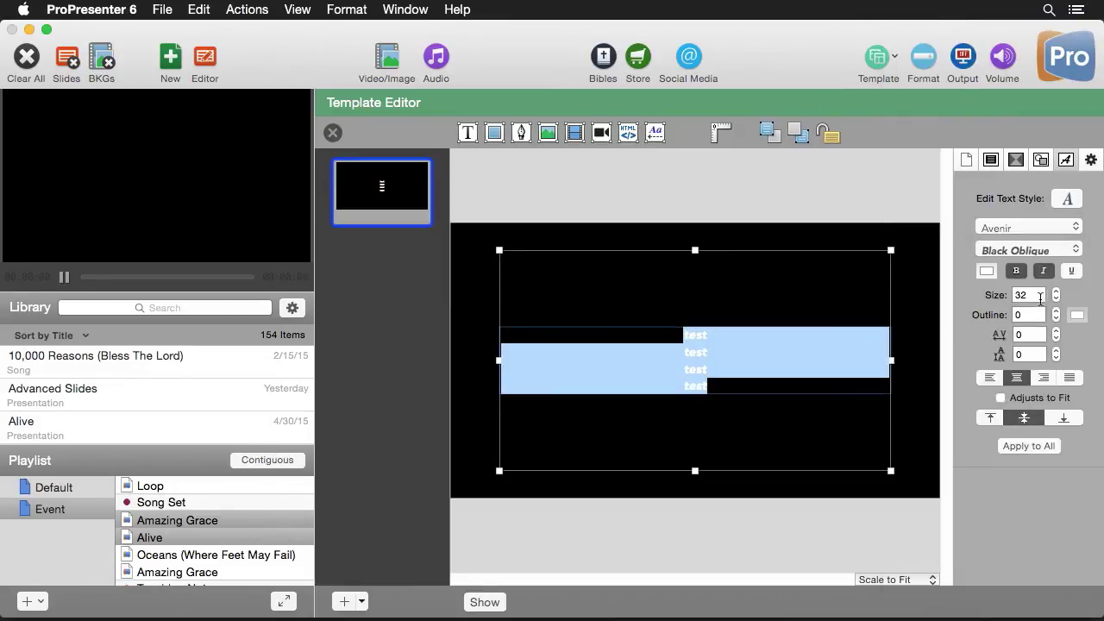
left_click(1028, 295)
type("50")
key("Return")
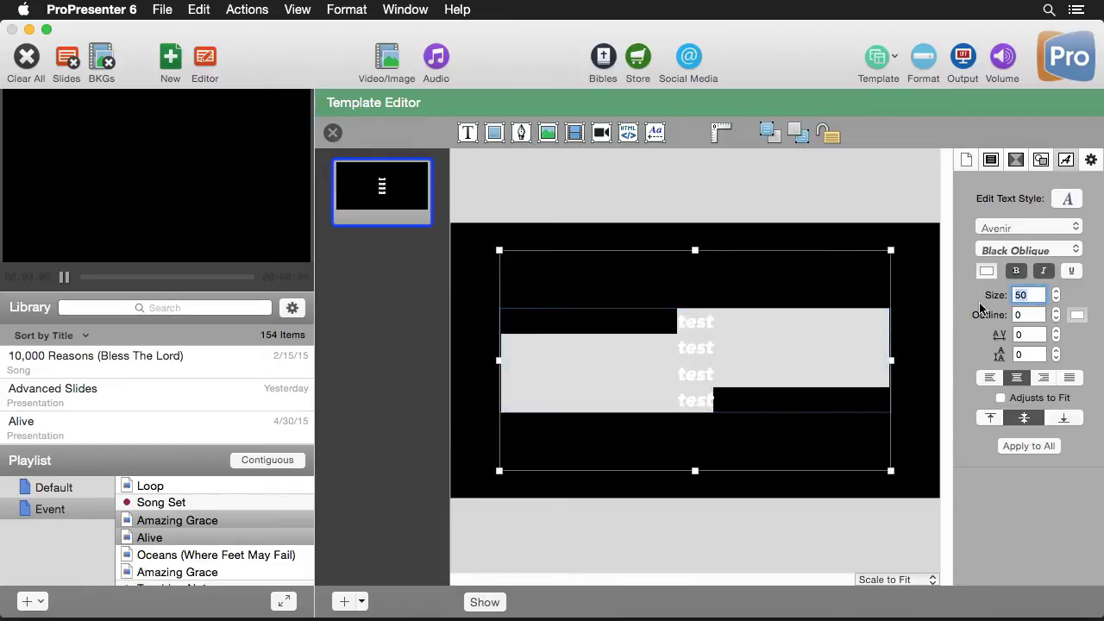
Turn on the text's drop shadow with radius 10 and shadow colour opacity 69%
left_click(1041, 160)
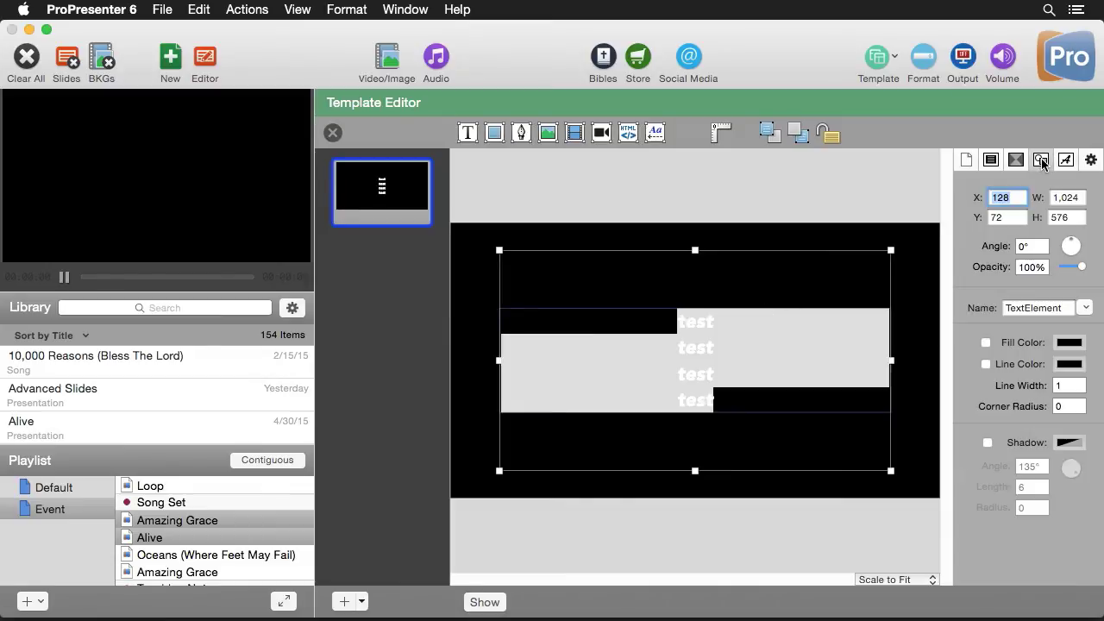
left_click(1016, 446)
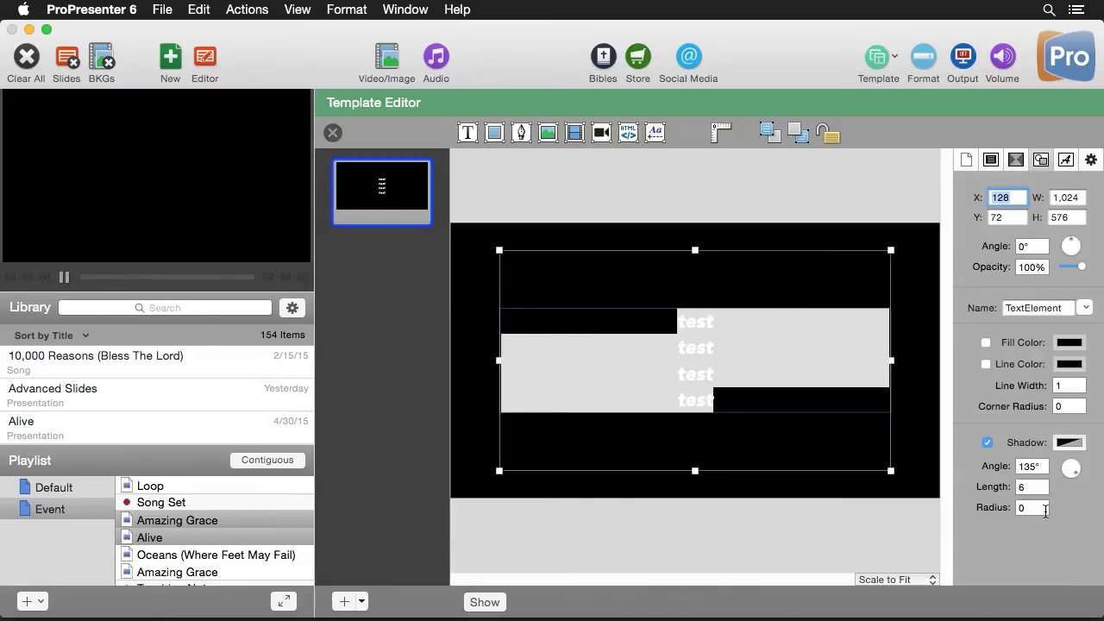
left_click(1039, 507)
type("10")
key("Return")
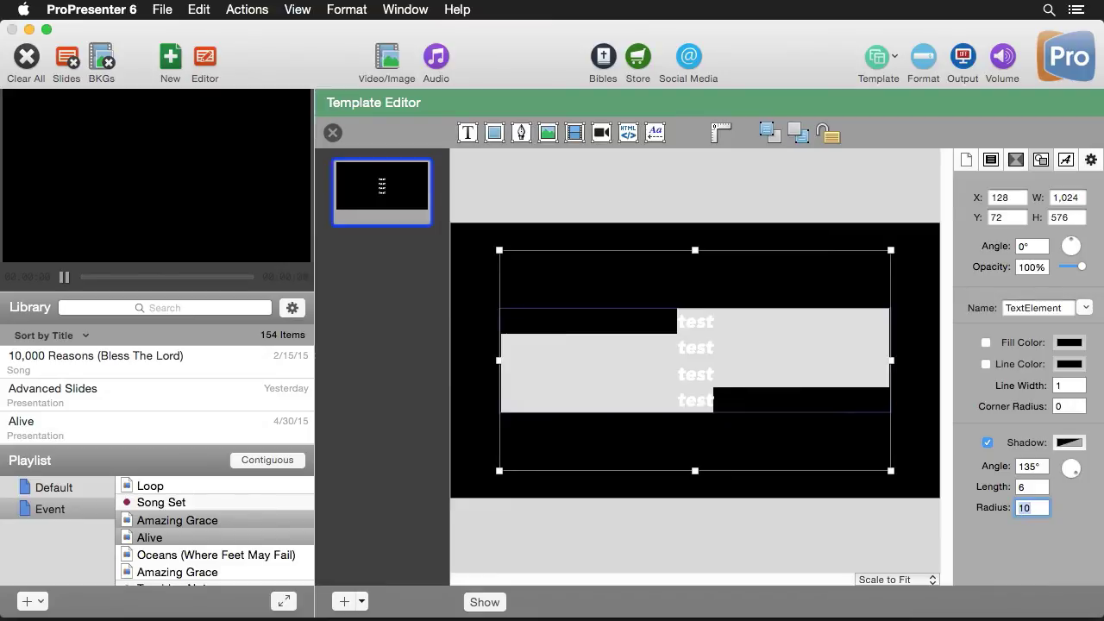
left_click(1068, 445)
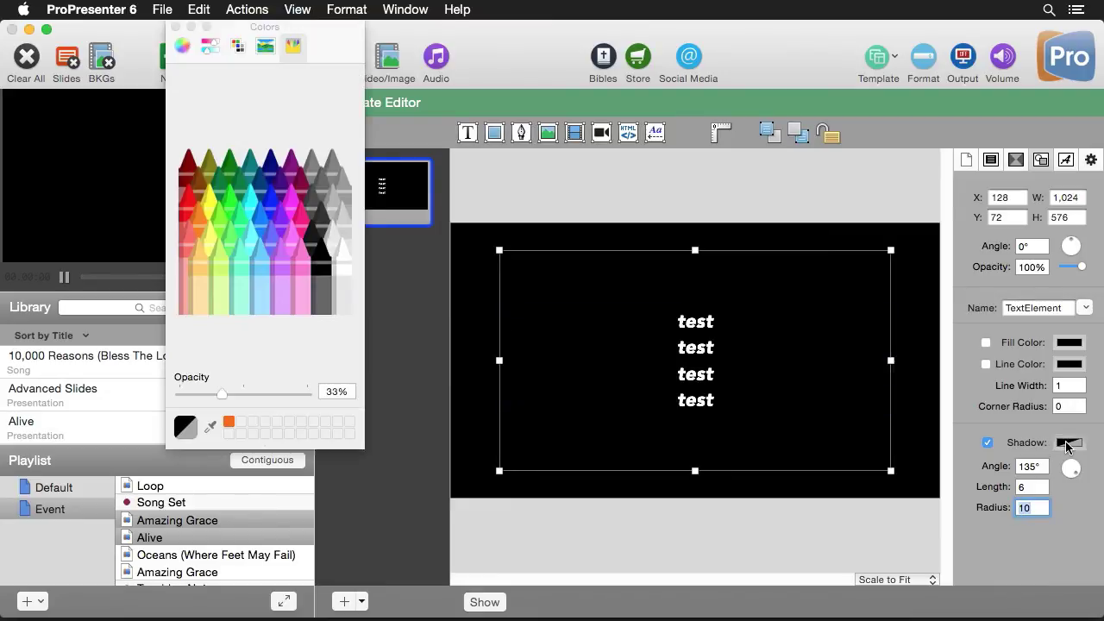
left_click(268, 398)
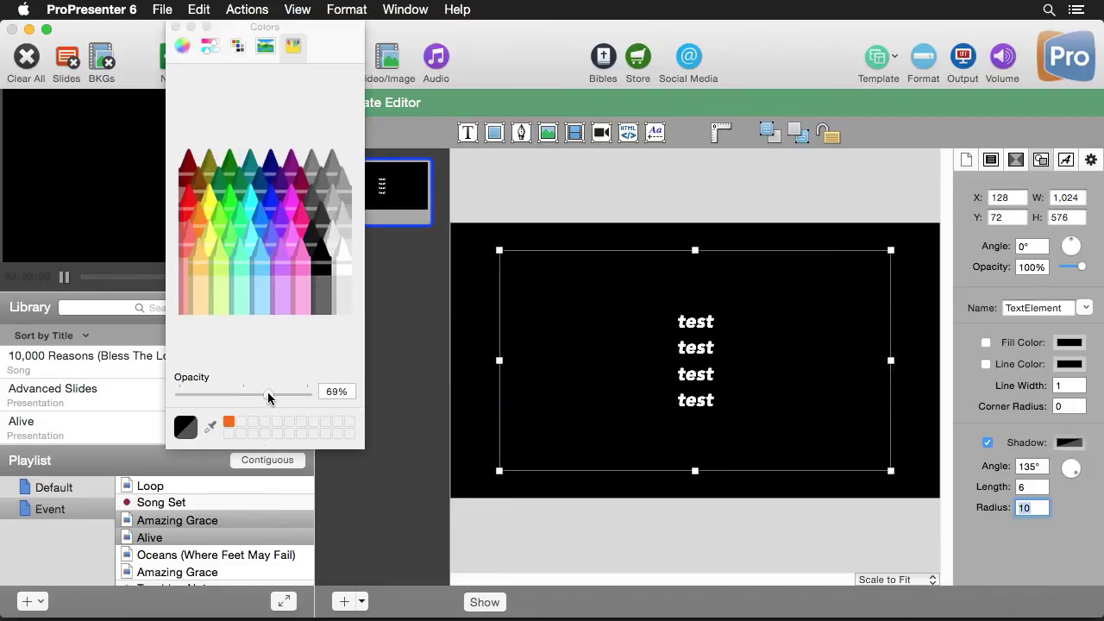
left_click(176, 28)
left_click(736, 520)
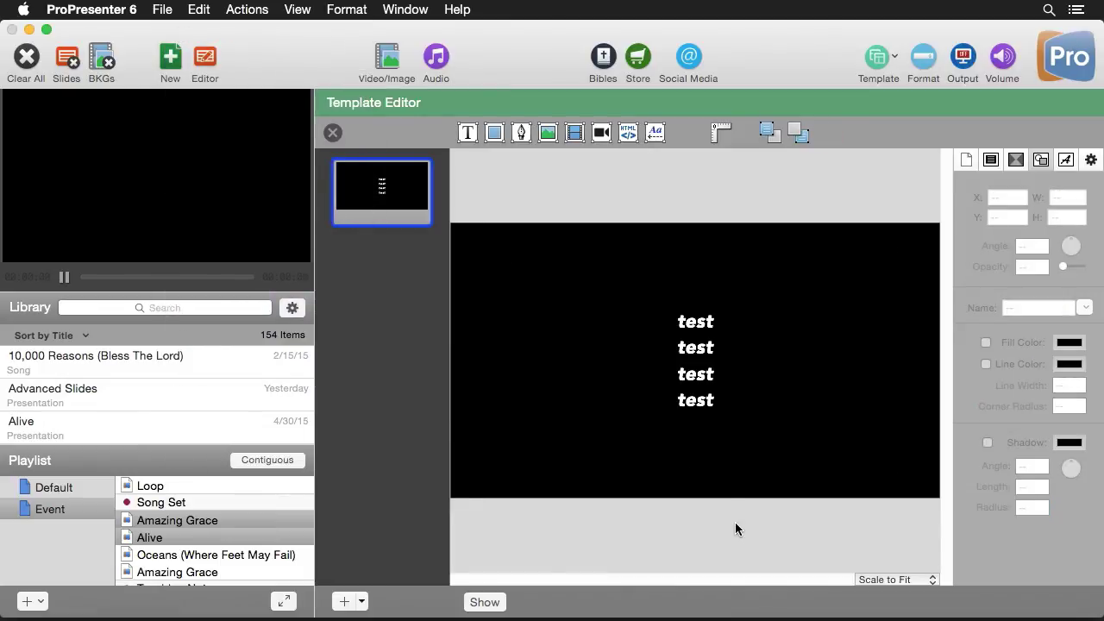
Enter 'Full screen text' as the template slide's label in the slide settings
left_click(990, 162)
left_click(986, 276)
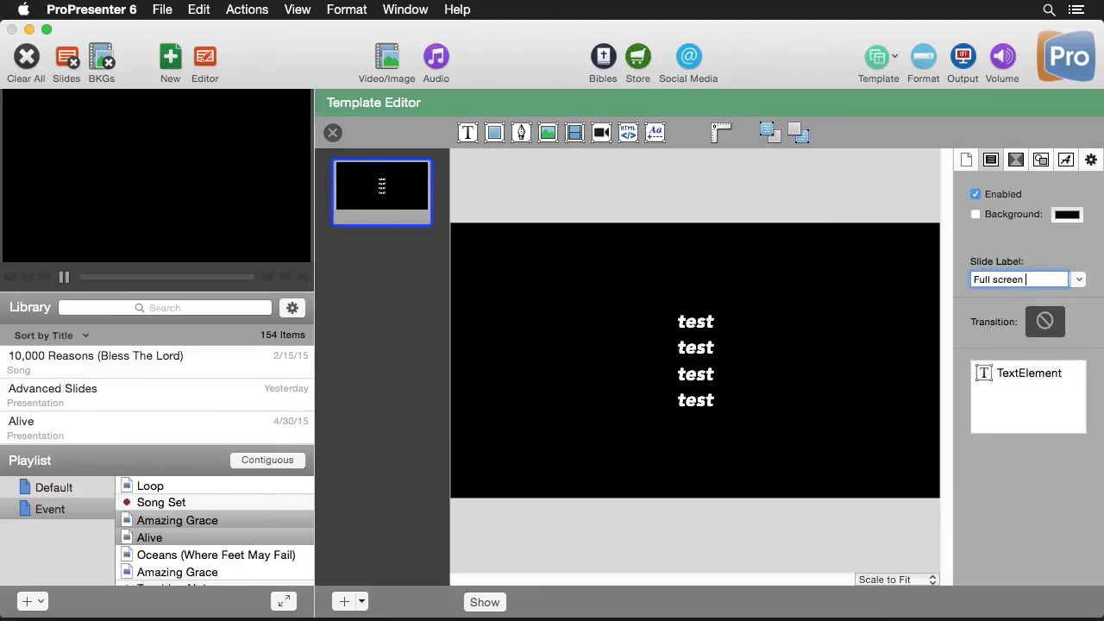
type("Full screen text")
key("Return")
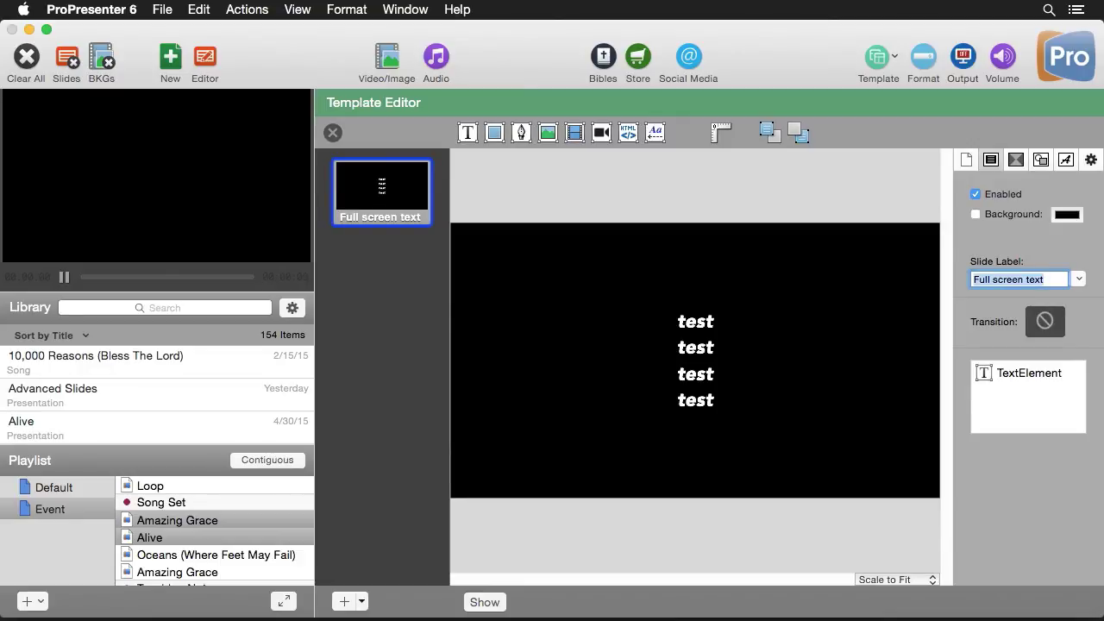
Copy and paste the Full screen text template slide, then select the duplicate's Slide Label text for renaming
right_click(398, 200)
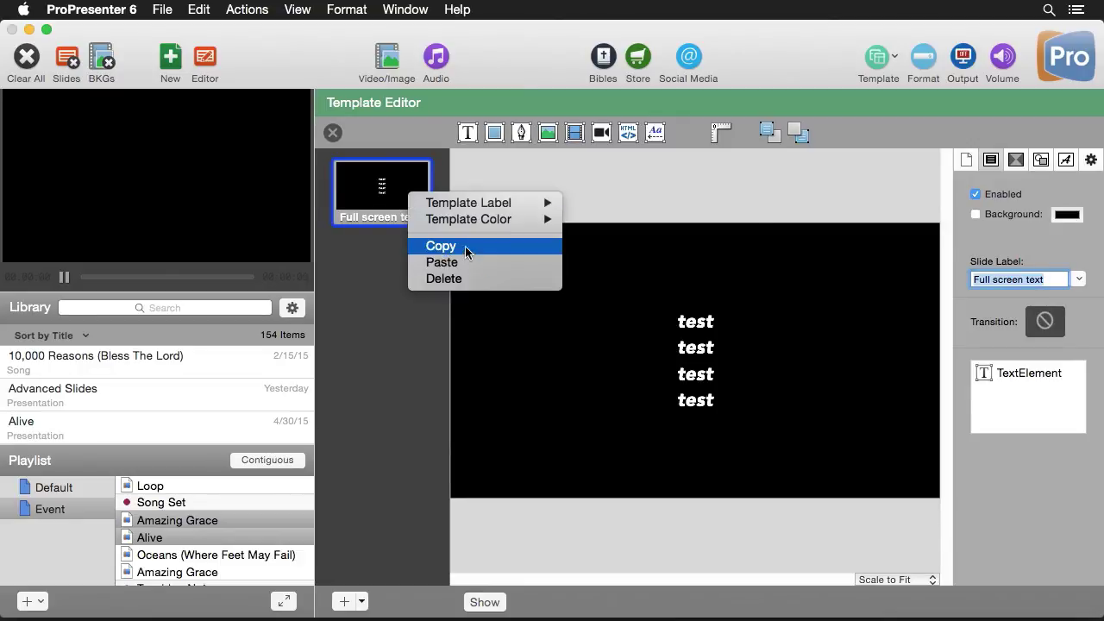
left_click(465, 246)
right_click(406, 216)
left_click(477, 272)
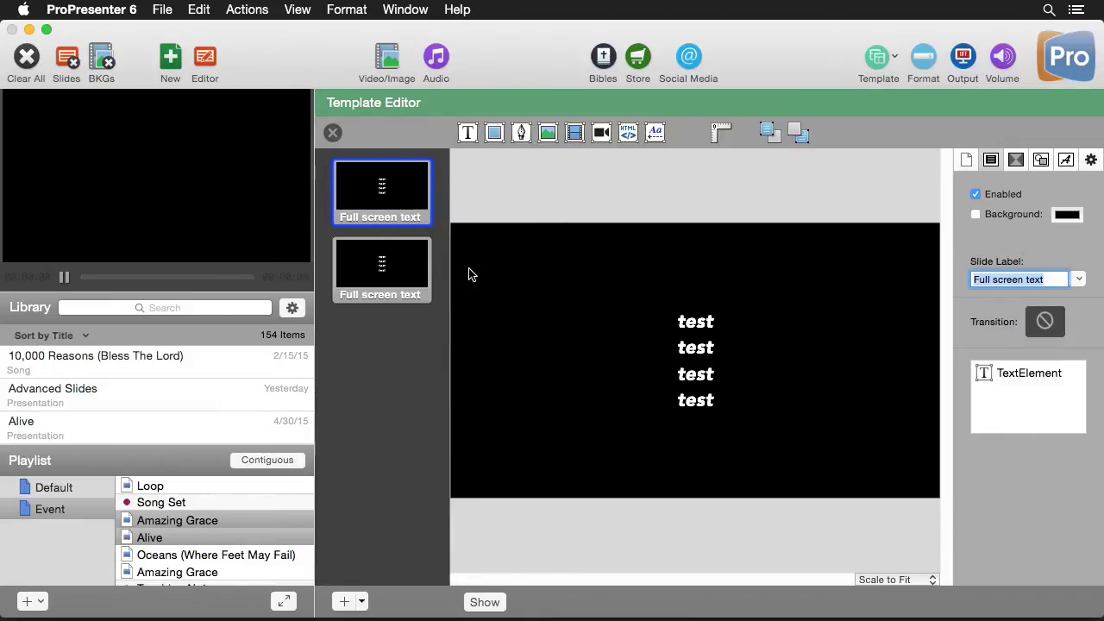
left_click(405, 278)
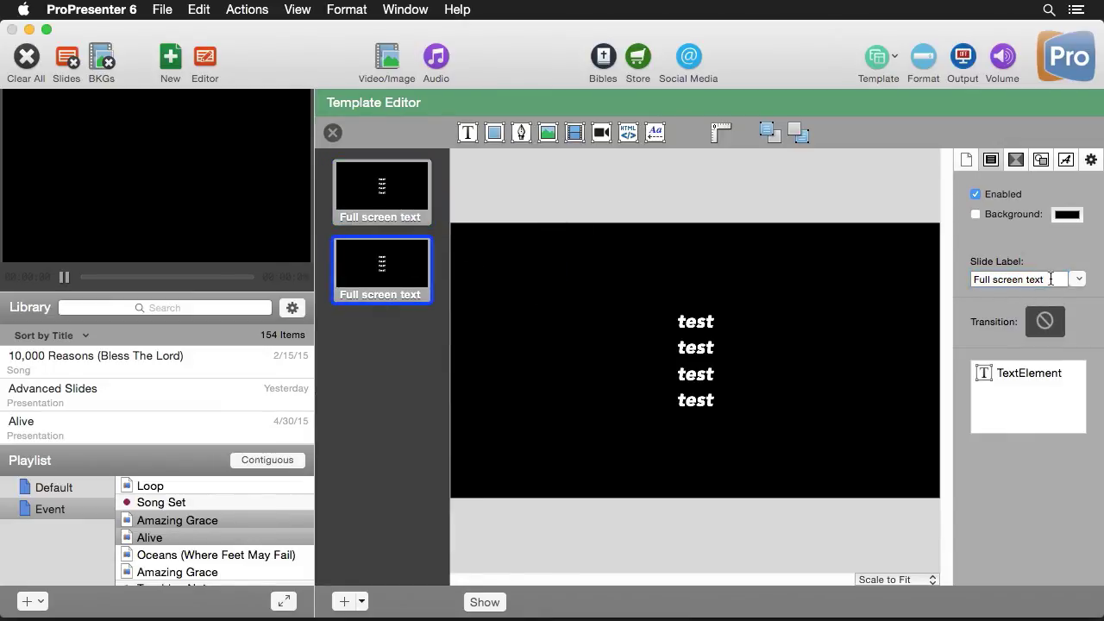
left_click_drag(1049, 279, 928, 277)
Label the copy 'Lower 3rd' and shrink its text box down toward the slide bottom
type("Lower")
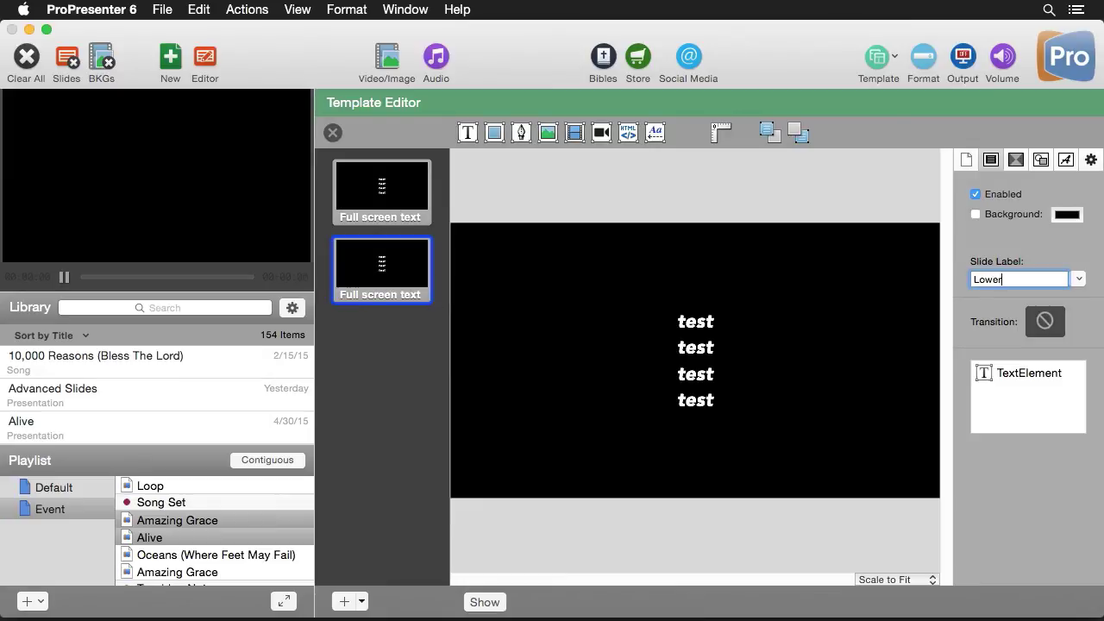
type(" 3rd")
key("Return")
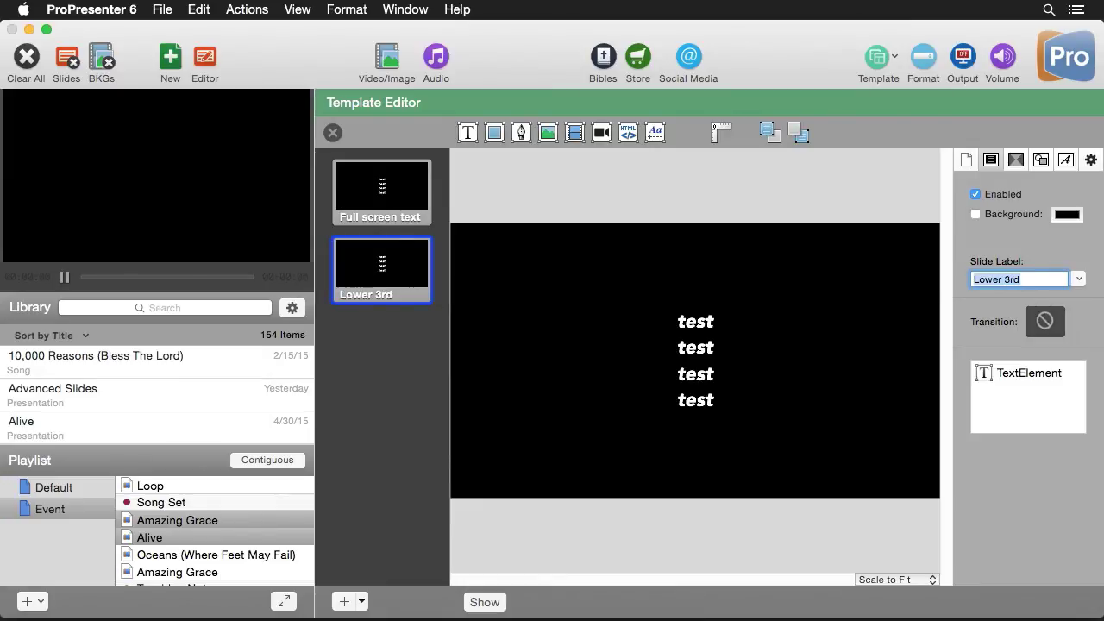
left_click(684, 349)
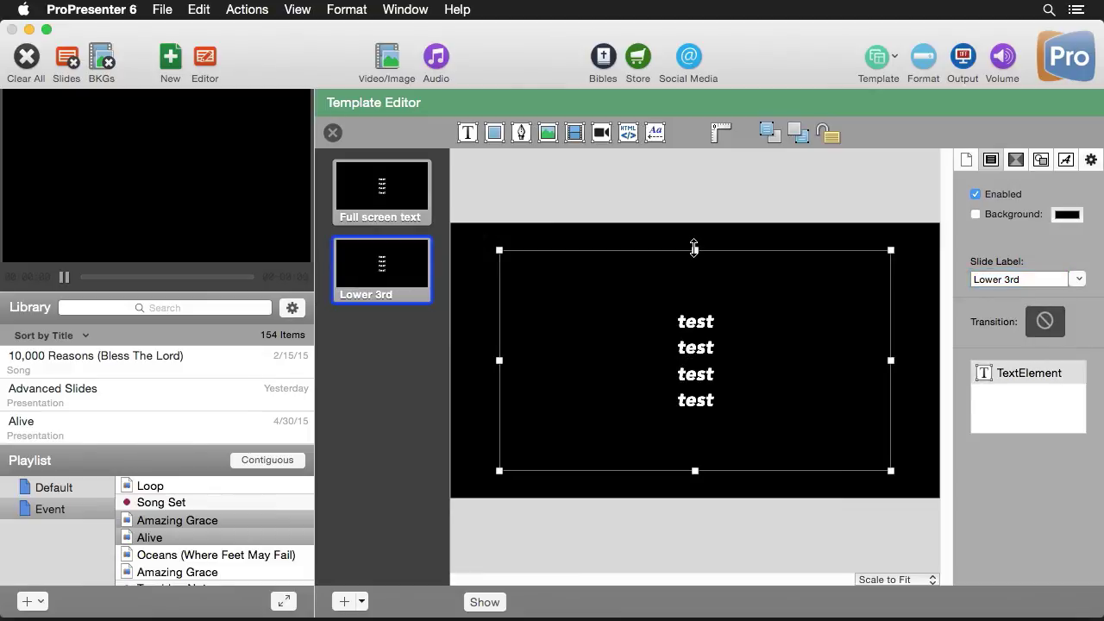
left_click_drag(694, 248, 693, 419)
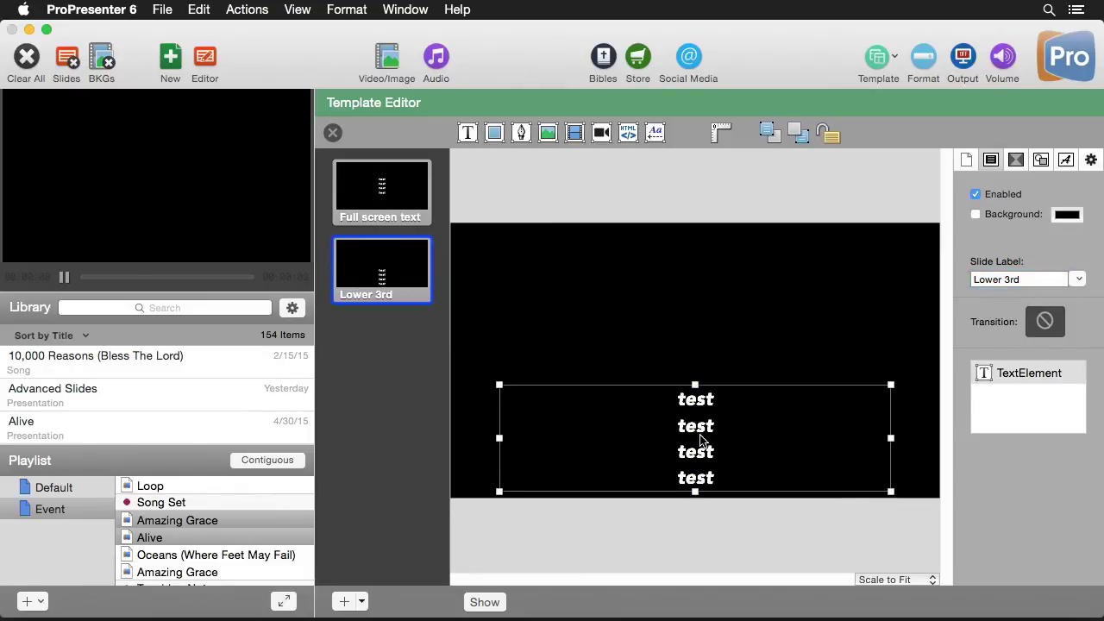
Delete the last two lines so two 'test' lines remain, and tighten the box around them
double_click(701, 441)
left_click_drag(724, 476, 673, 455)
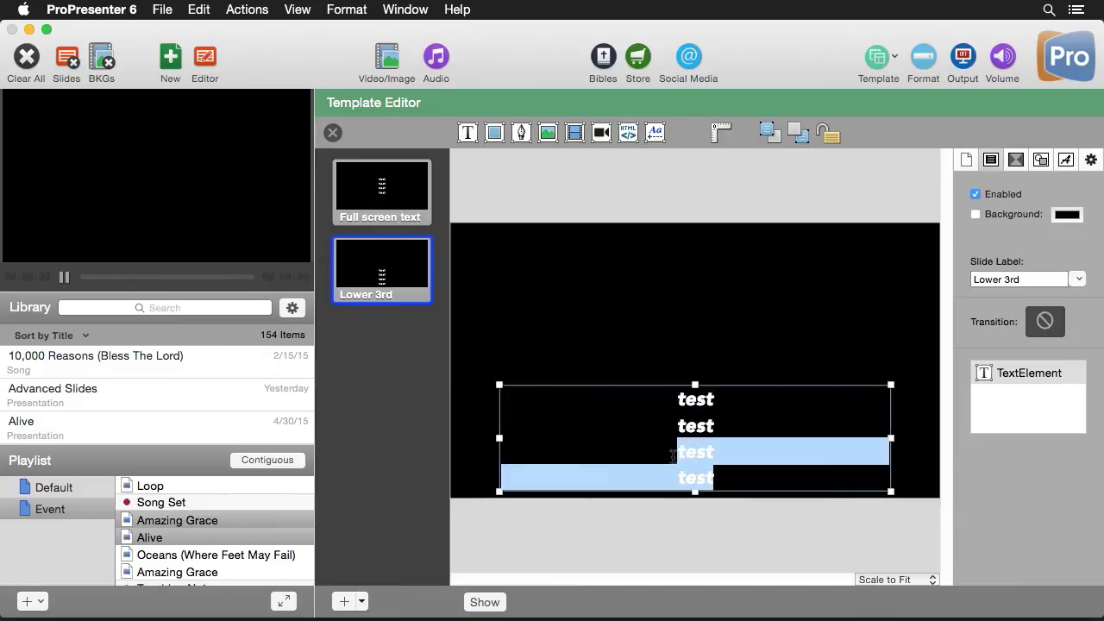
key("BackSpace")
key("BackSpace")
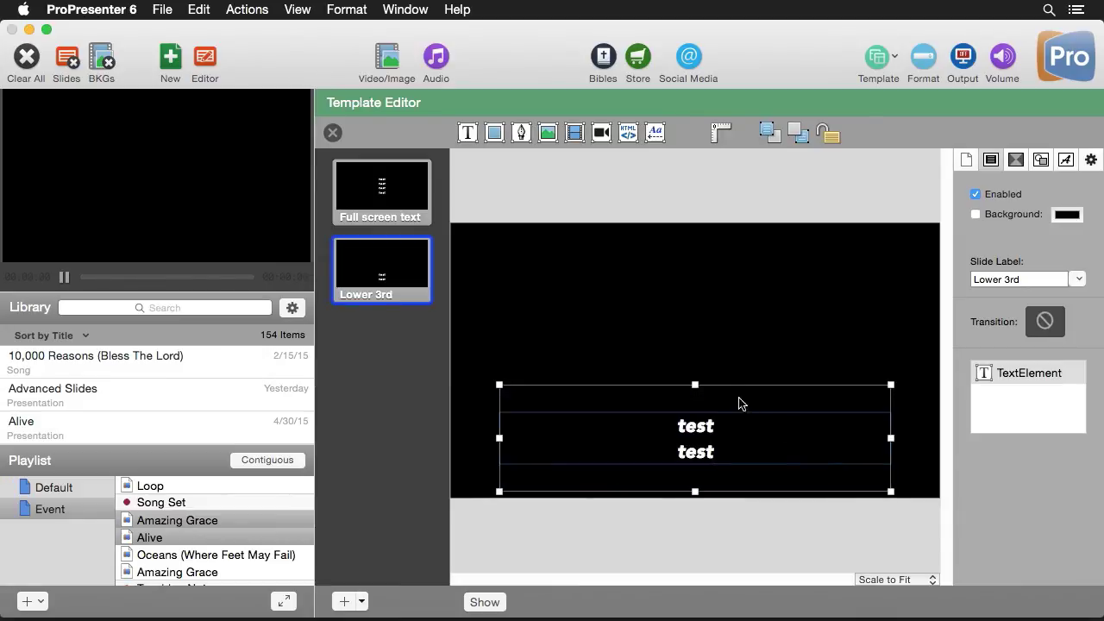
left_click_drag(695, 384, 693, 413)
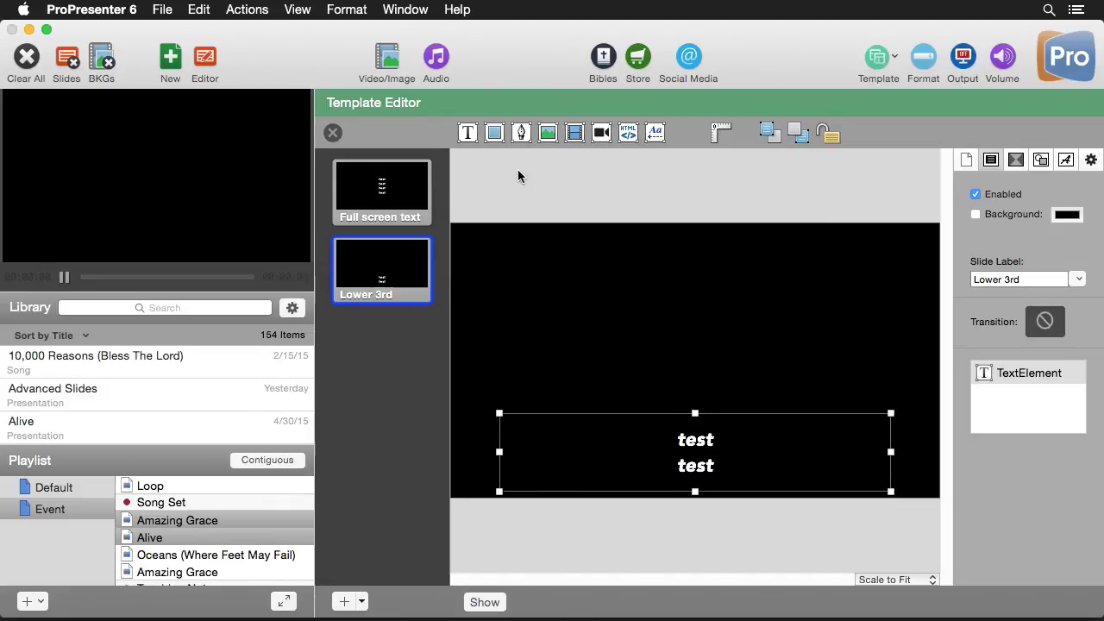
Add a rectangle spanning the full slide width, positioned over the two text lines
left_click(493, 132)
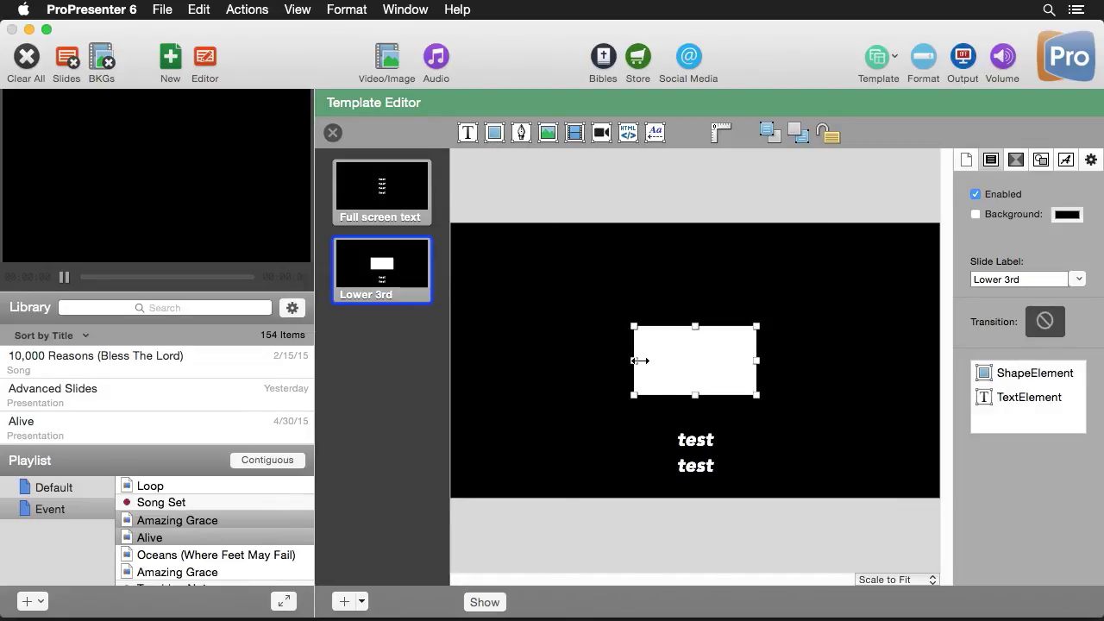
left_click_drag(639, 361, 451, 365)
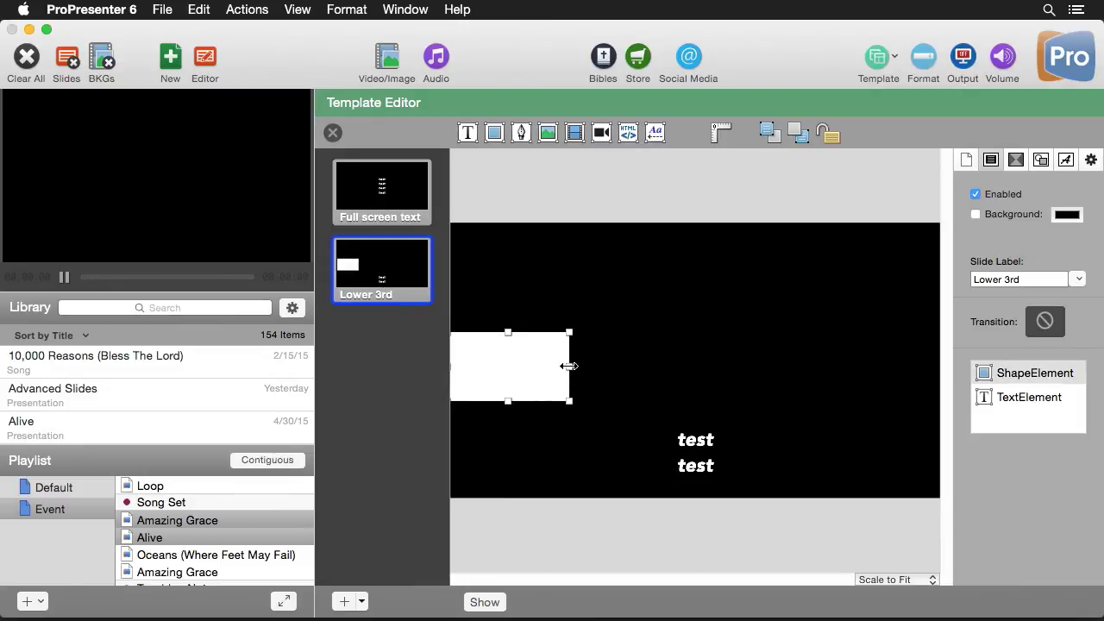
left_click_drag(569, 366, 950, 369)
left_click_drag(779, 380, 771, 466)
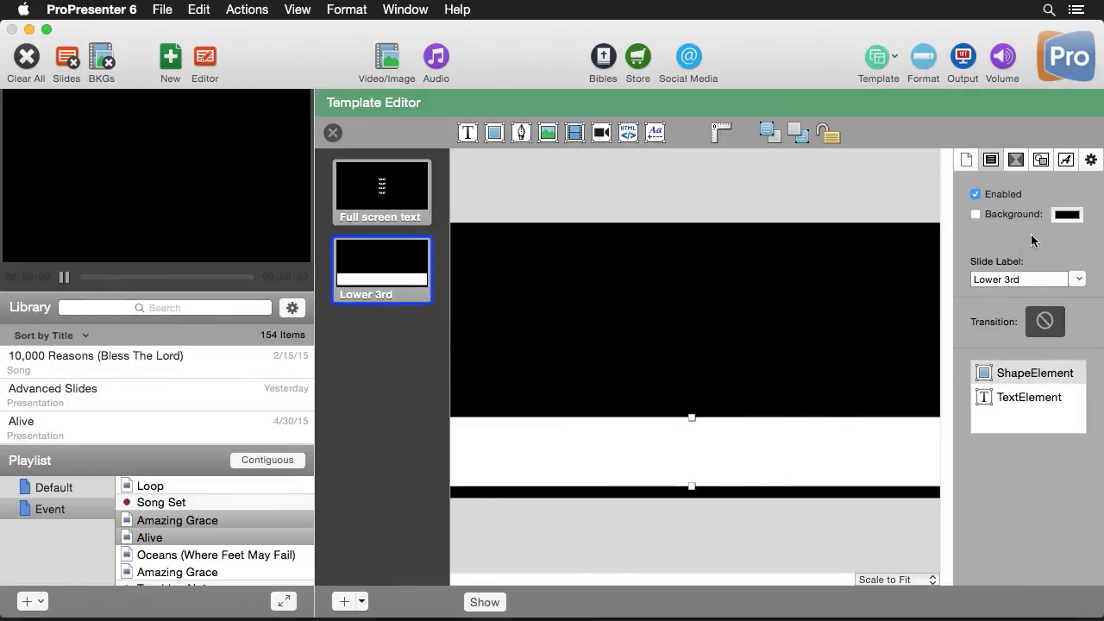
Fill the rectangle with Ocean blue and send it backward behind the text
left_click(1041, 160)
left_click(1069, 342)
left_click(257, 188)
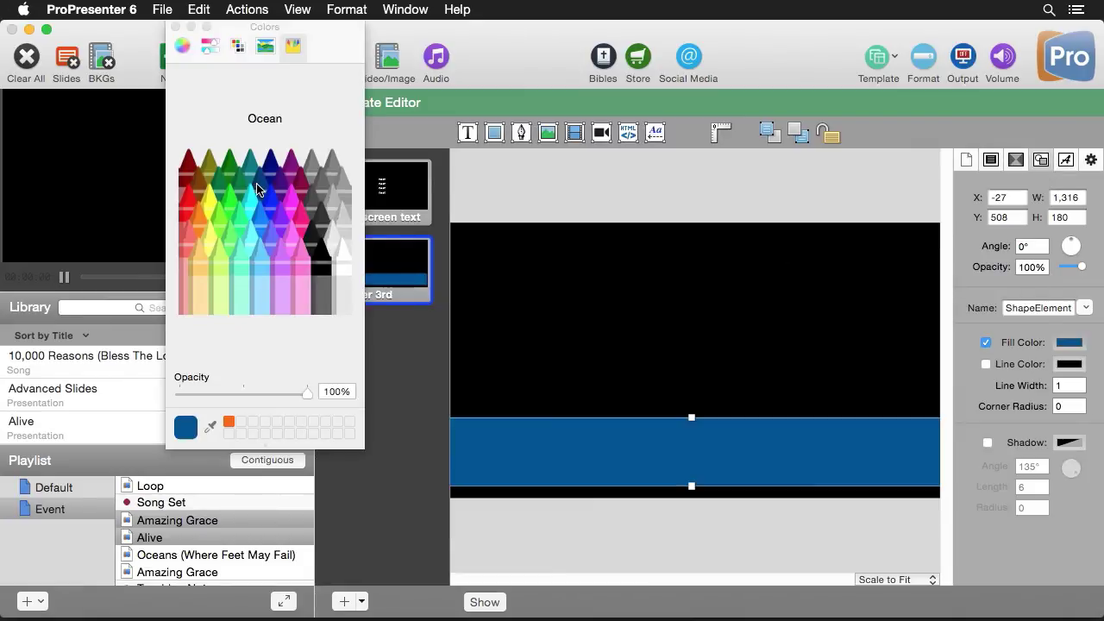
left_click(176, 27)
left_click(795, 135)
left_click(715, 193)
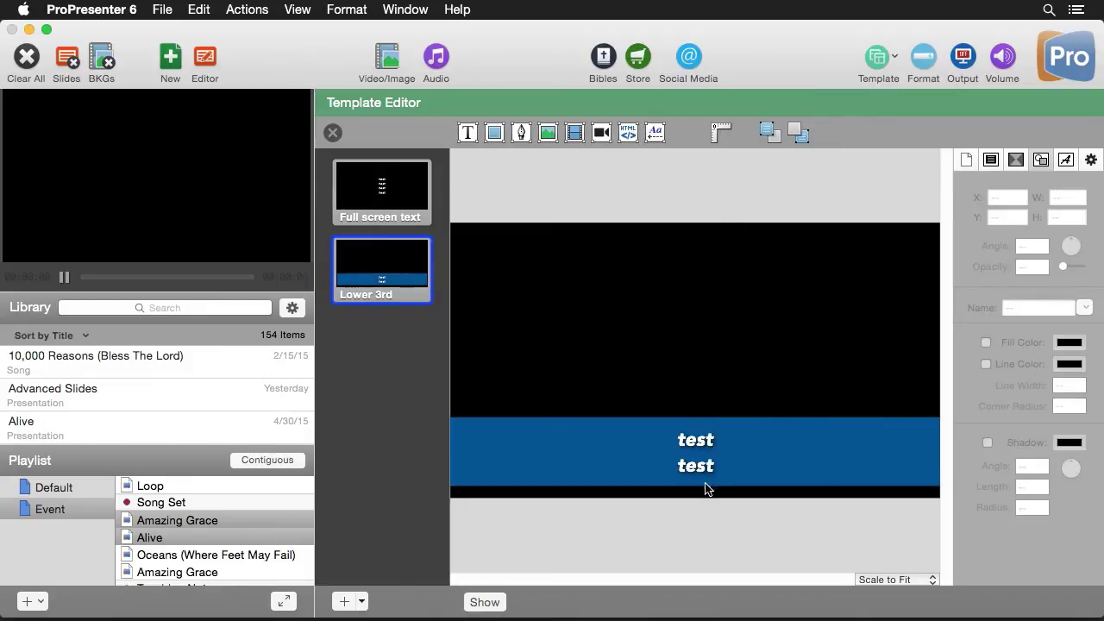
left_click(933, 458)
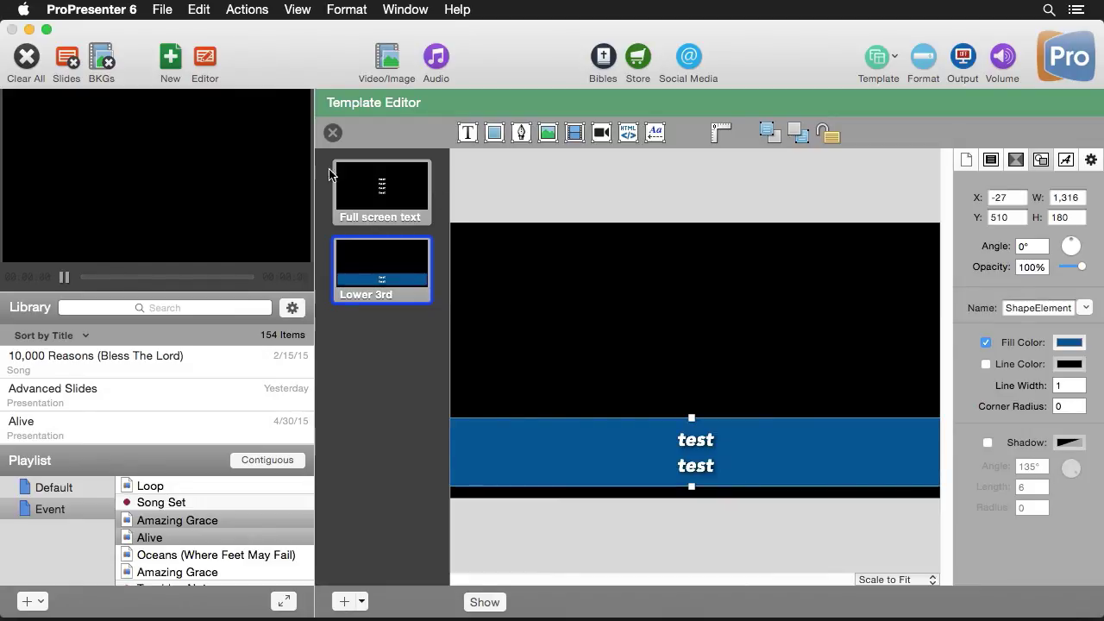
Leave the template editor and apply the Full screen text template to the Amazing Grace slides
left_click(334, 135)
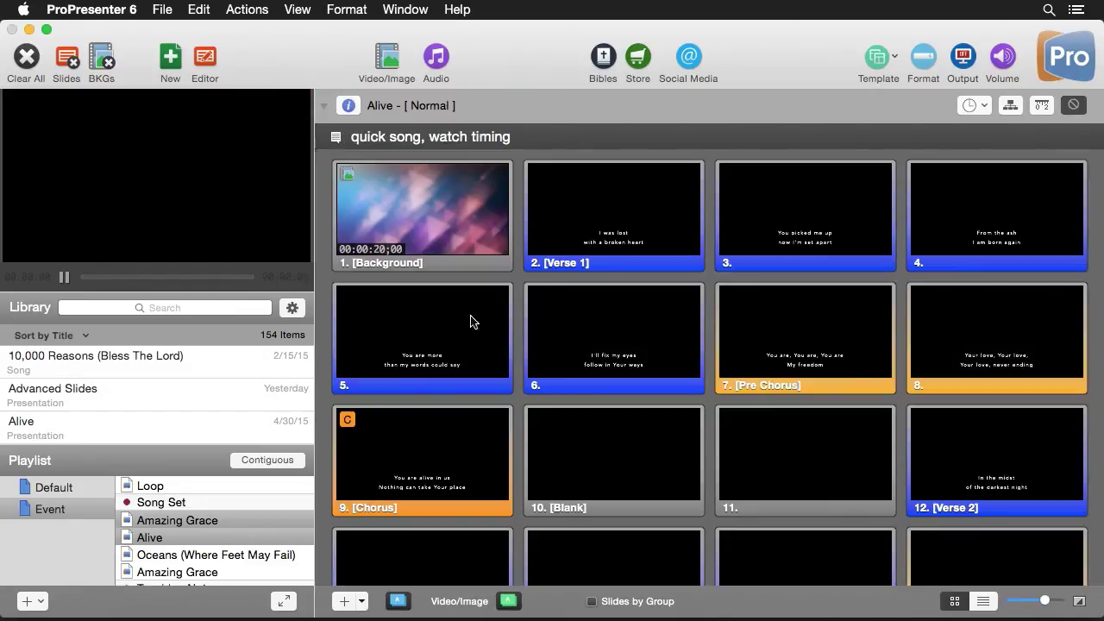
left_click(237, 523)
left_click(237, 523)
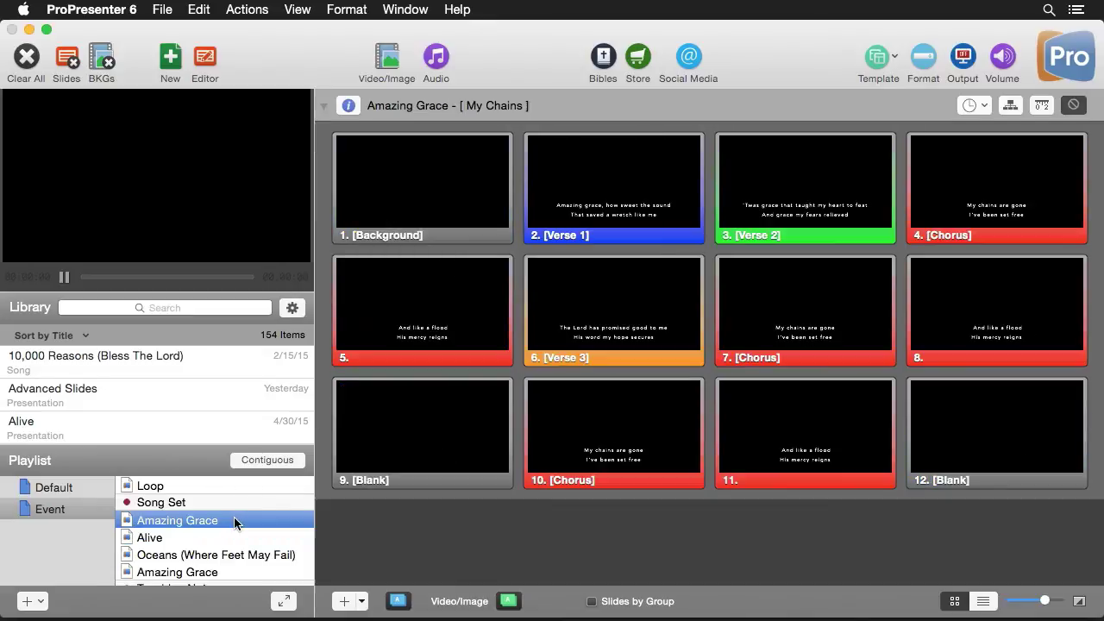
left_click(895, 58)
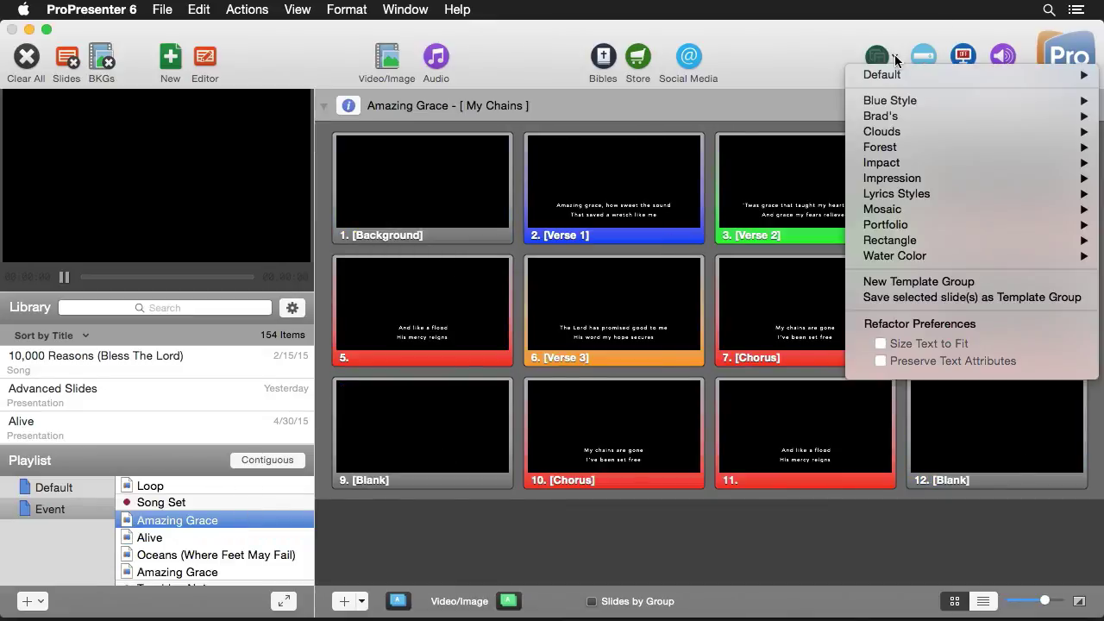
mouse_move(888, 115)
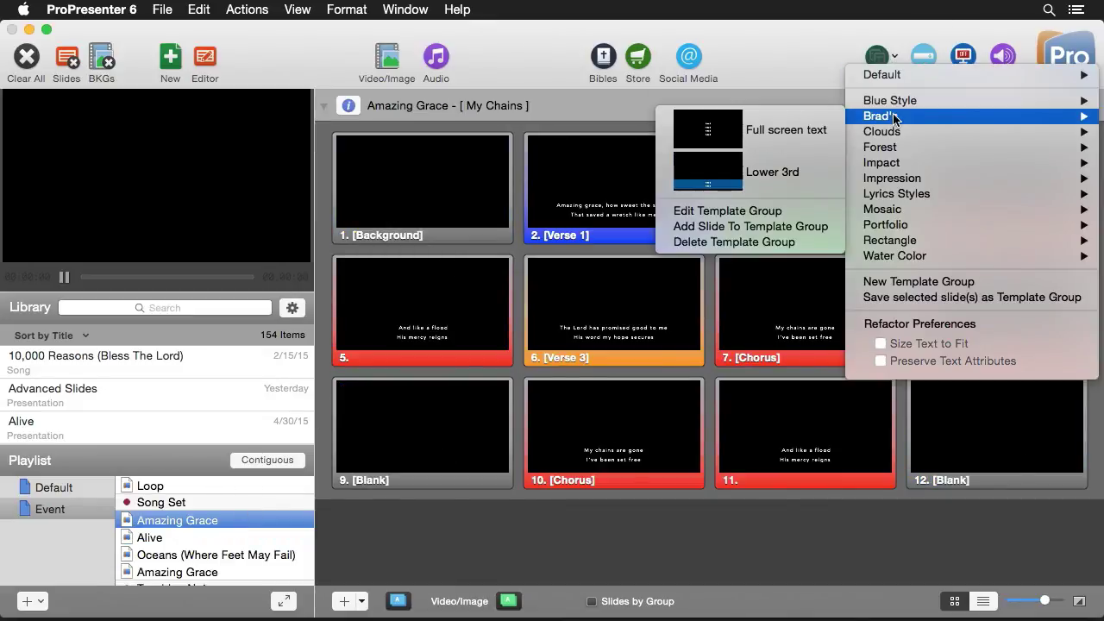
left_click(819, 134)
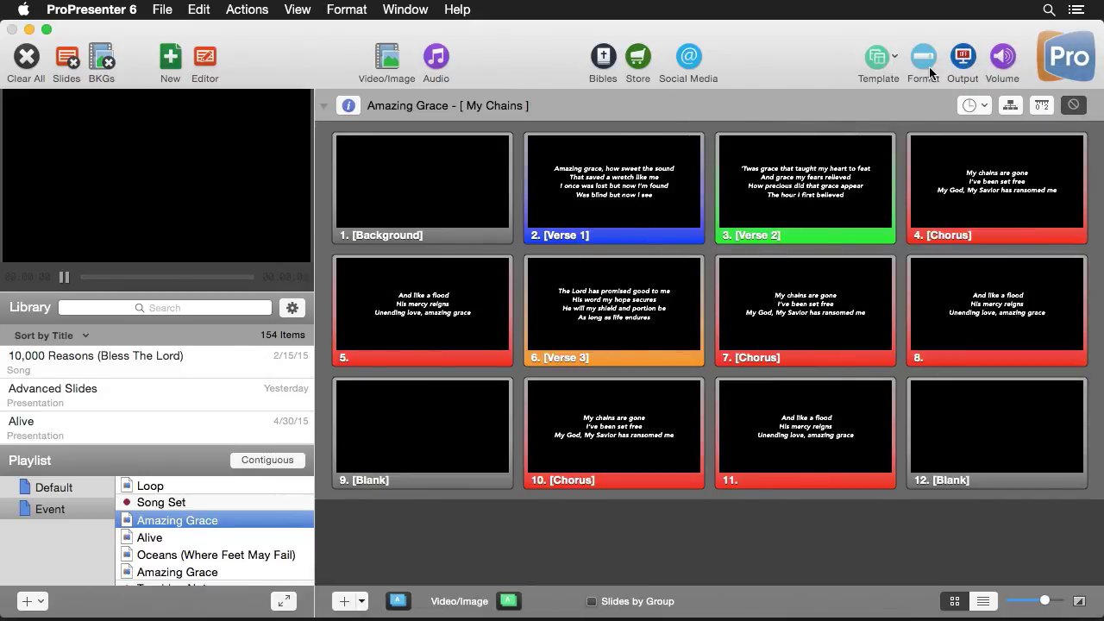
Apply the Lower 3rd template, enable Size Text to Fit, and reapply Lower 3rd
left_click(896, 62)
mouse_move(897, 115)
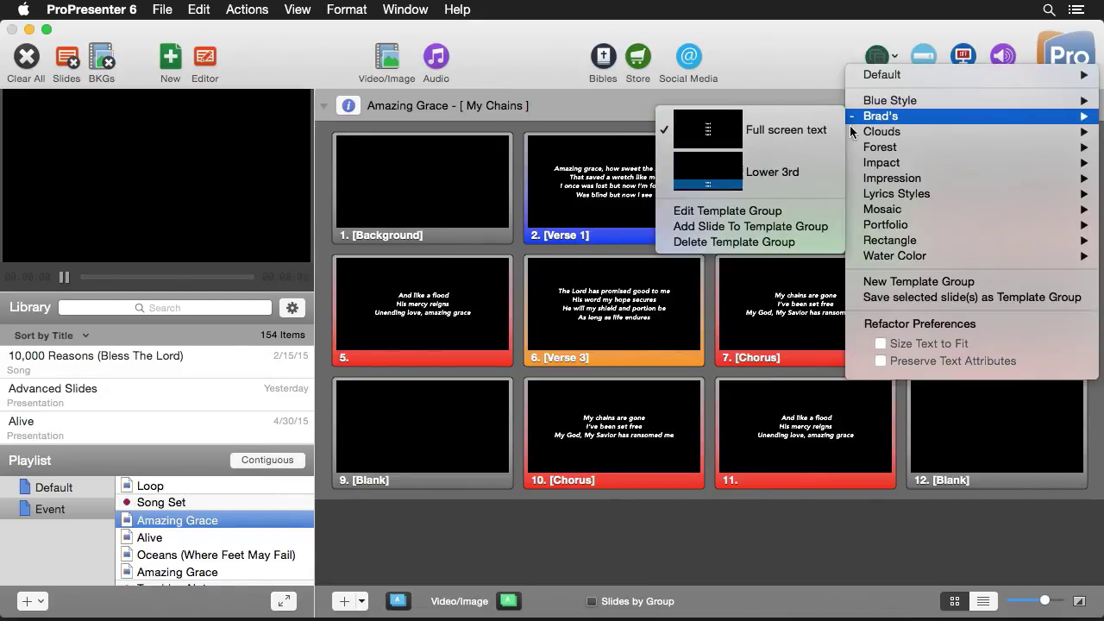
left_click(786, 179)
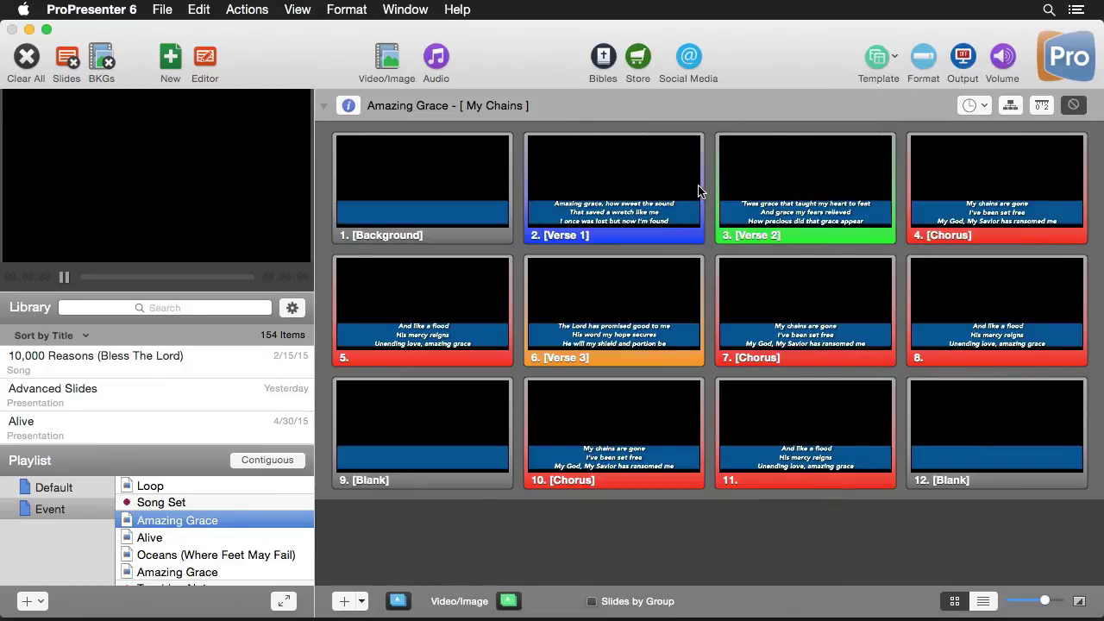
left_click(895, 60)
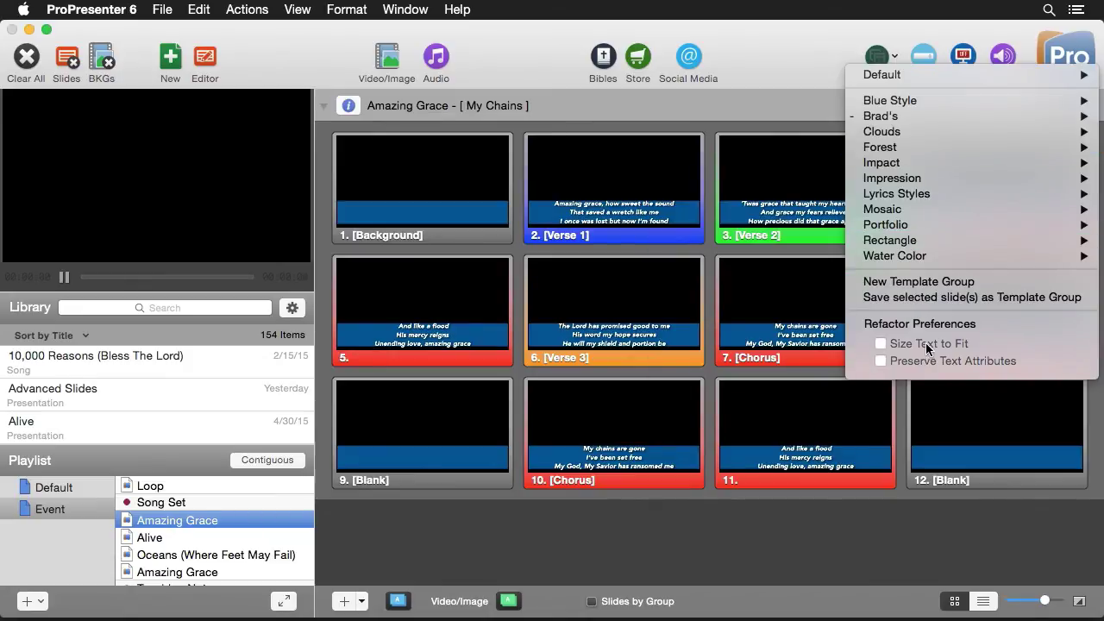
left_click(900, 344)
mouse_move(888, 116)
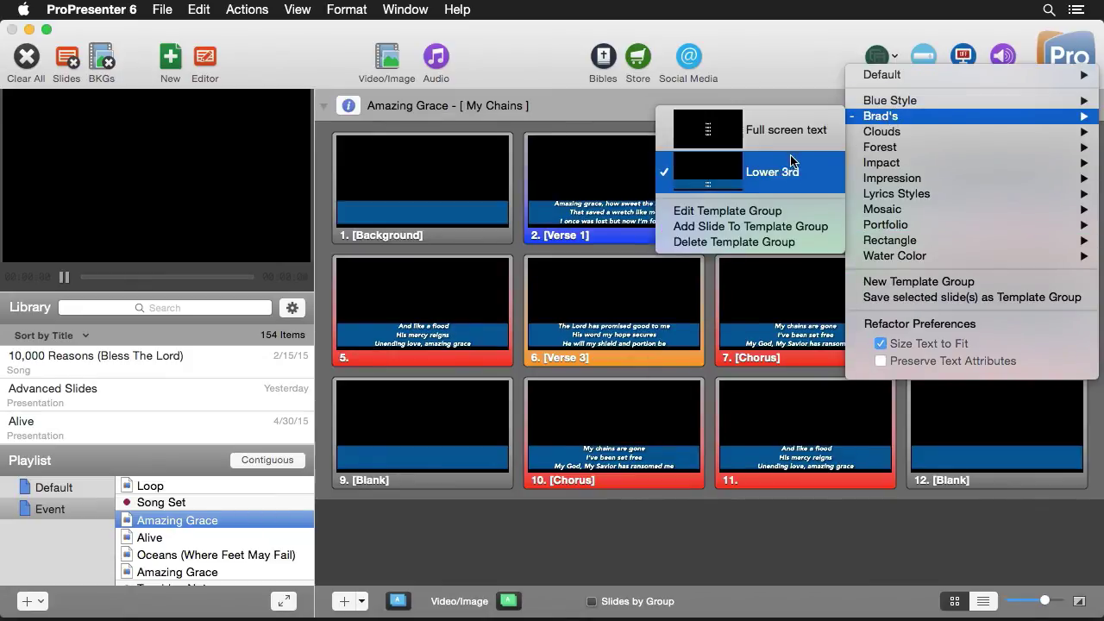
left_click(796, 179)
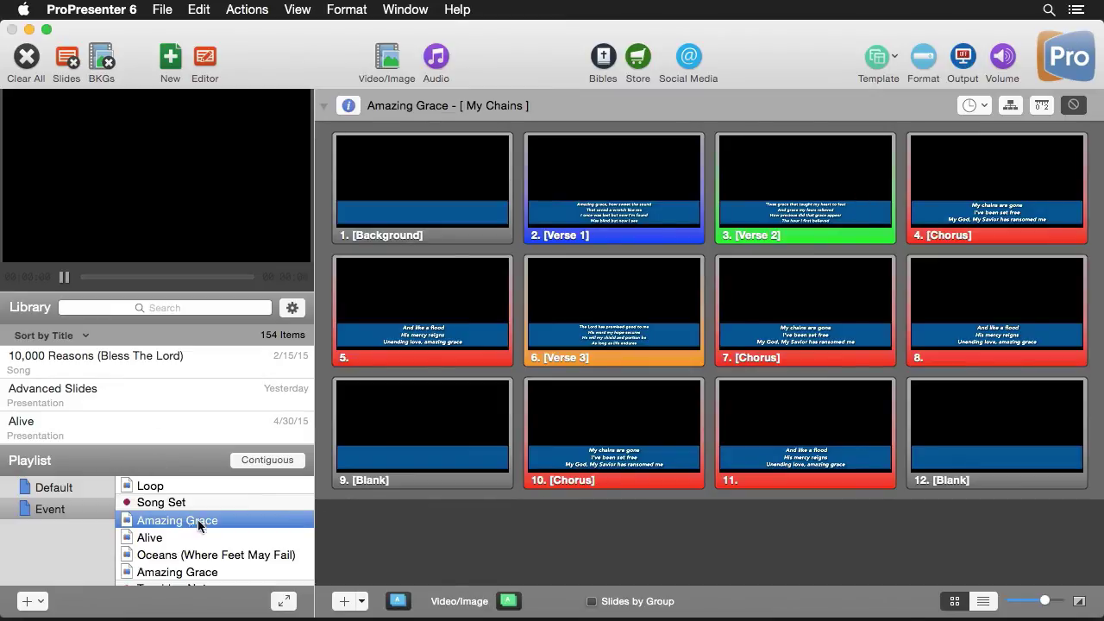
Open Oceans (Where Feet May Fail) and add its Verse 1 slide to the custom template group
left_click(207, 557)
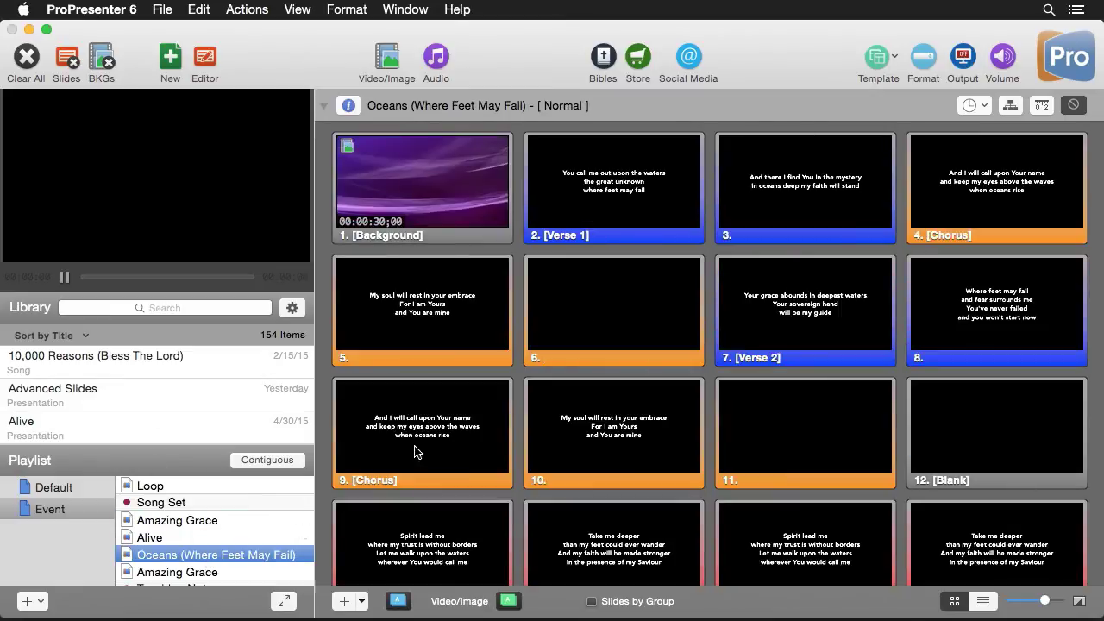
right_click(593, 179)
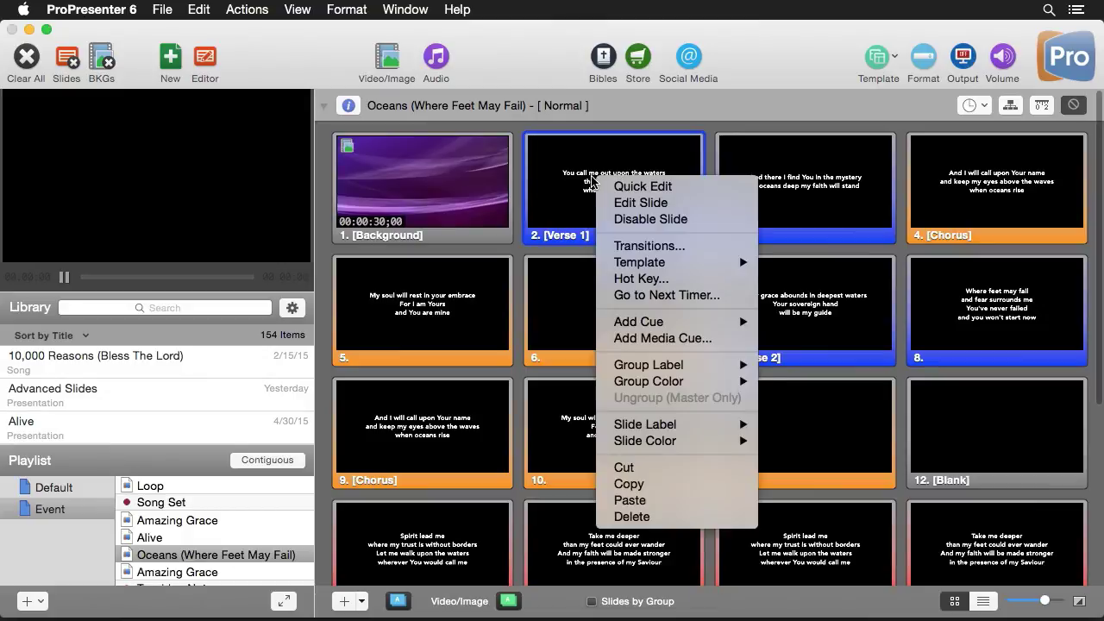
mouse_move(675, 264)
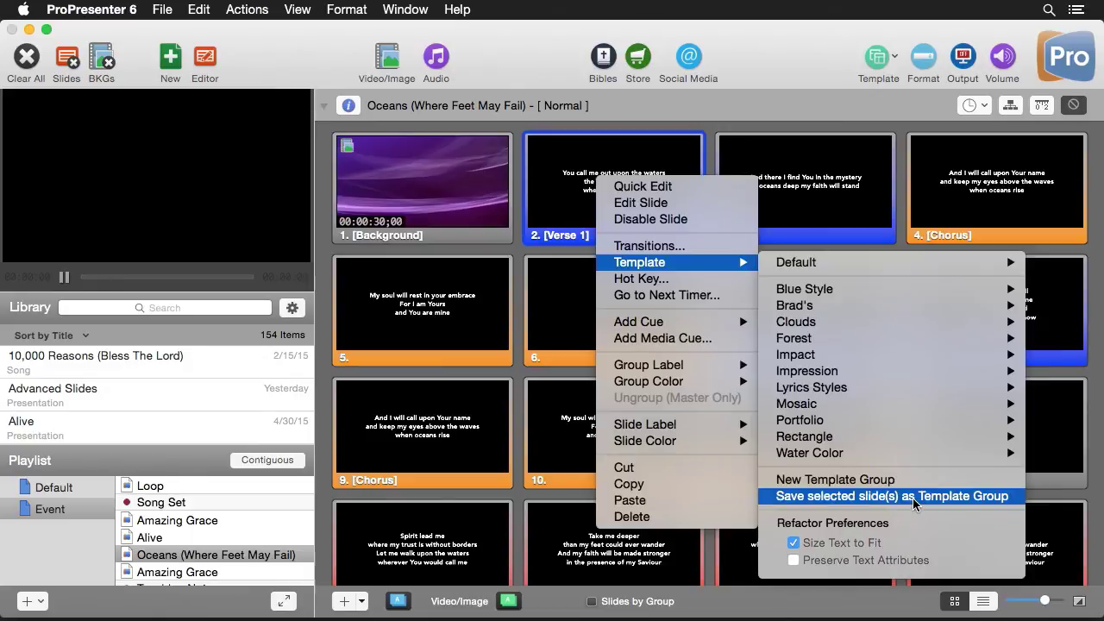
mouse_move(871, 311)
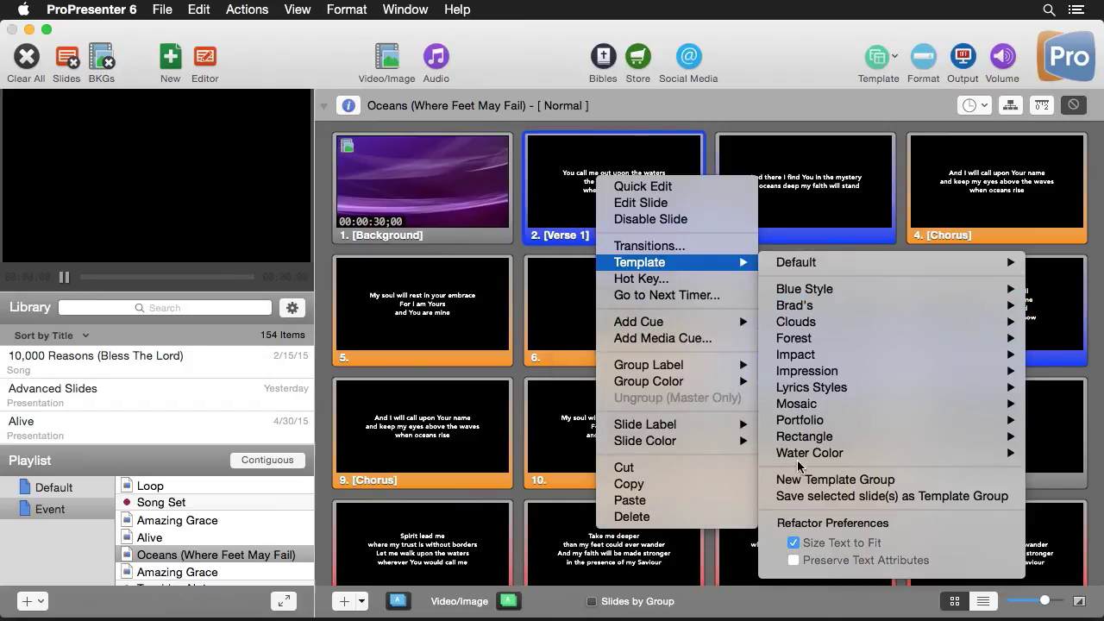
mouse_move(811, 309)
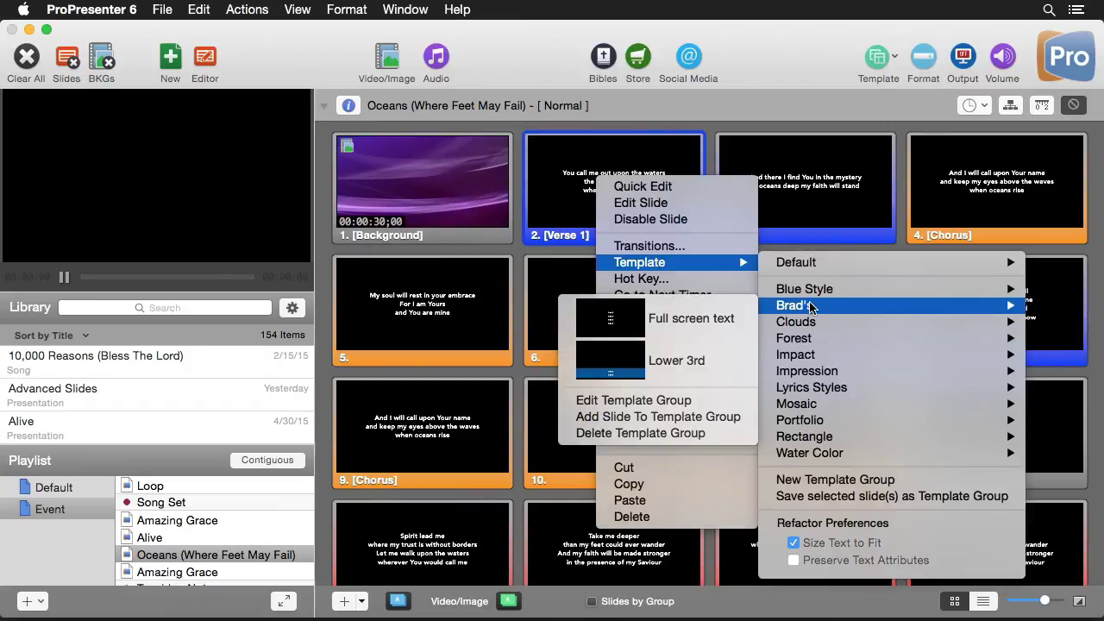
left_click(662, 421)
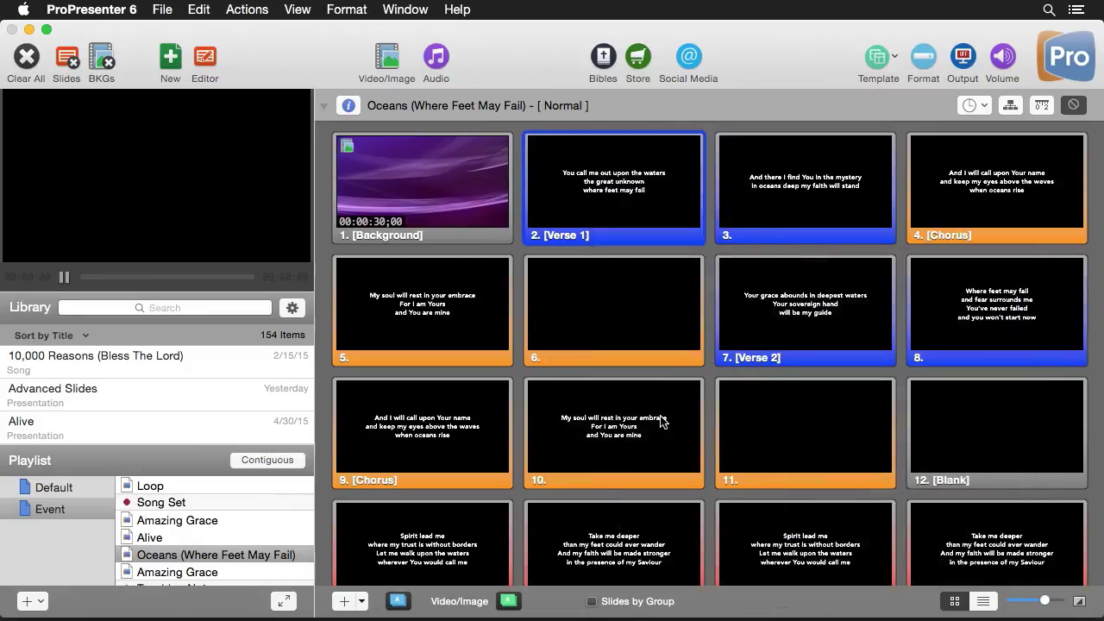
Apply Template 3 from the custom group to Amazing Grace, then view Oceans and return to Amazing Grace
left_click(229, 520)
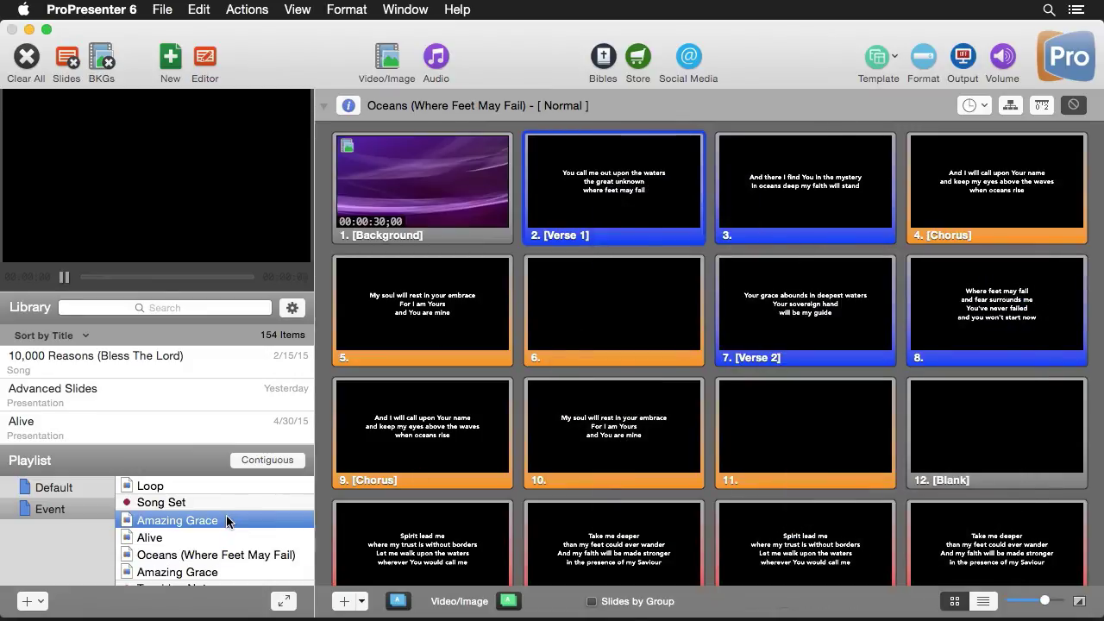
left_click(895, 59)
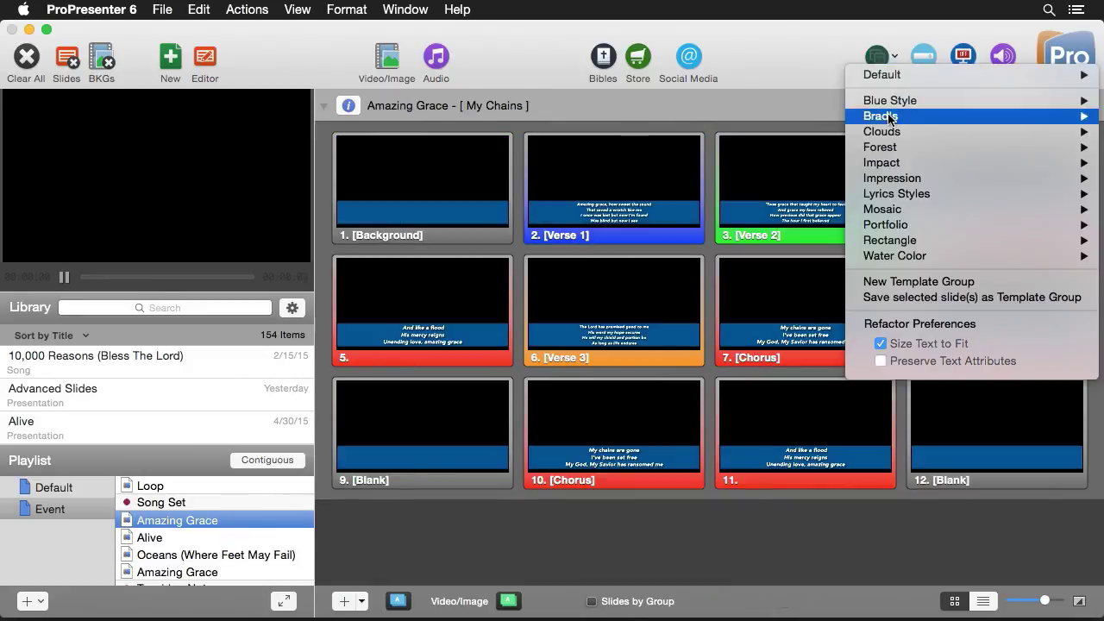
mouse_move(888, 119)
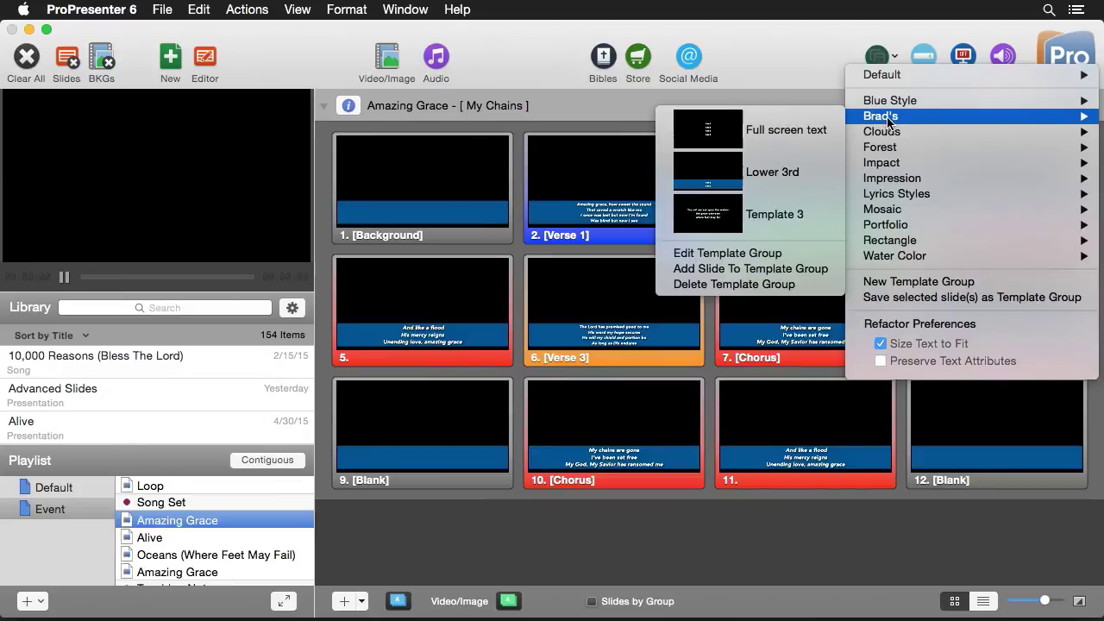
left_click(753, 222)
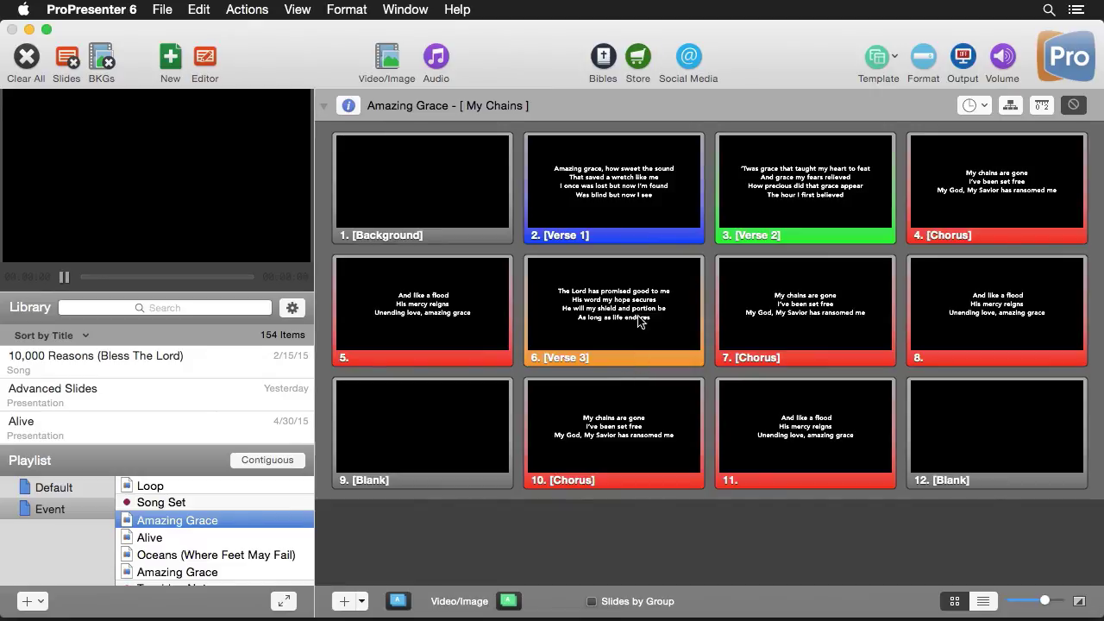
left_click(176, 554)
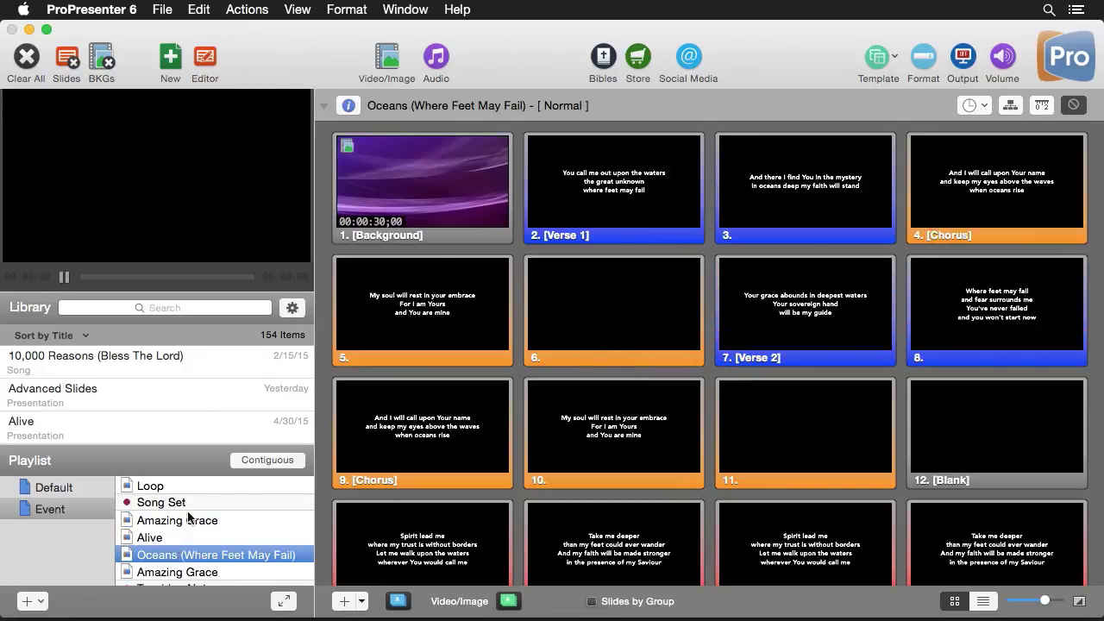
left_click(188, 524)
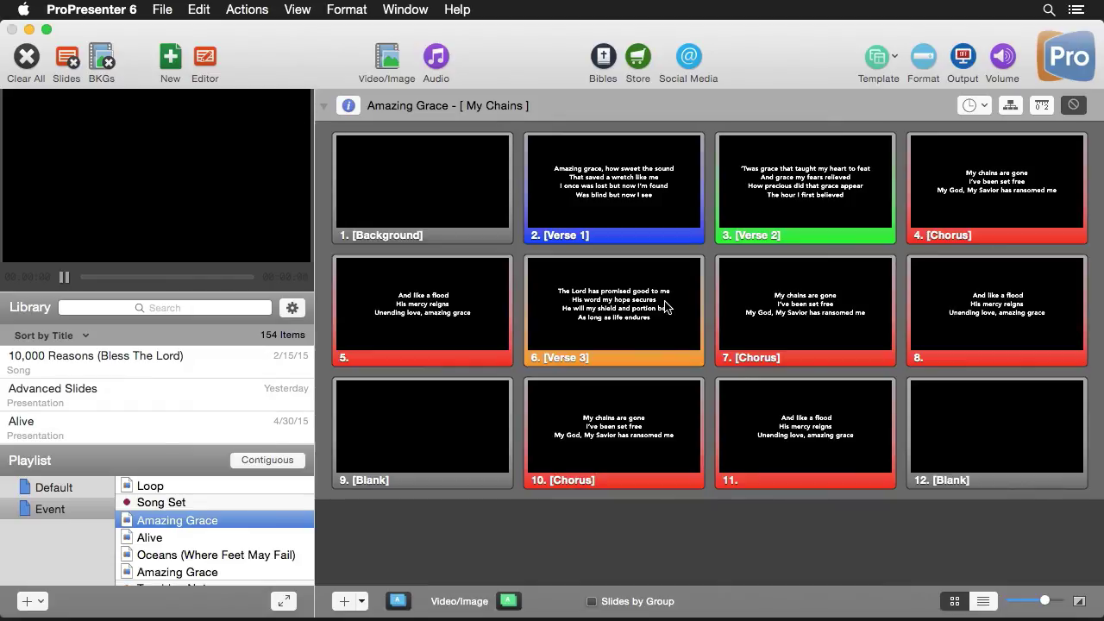
left_click(172, 9)
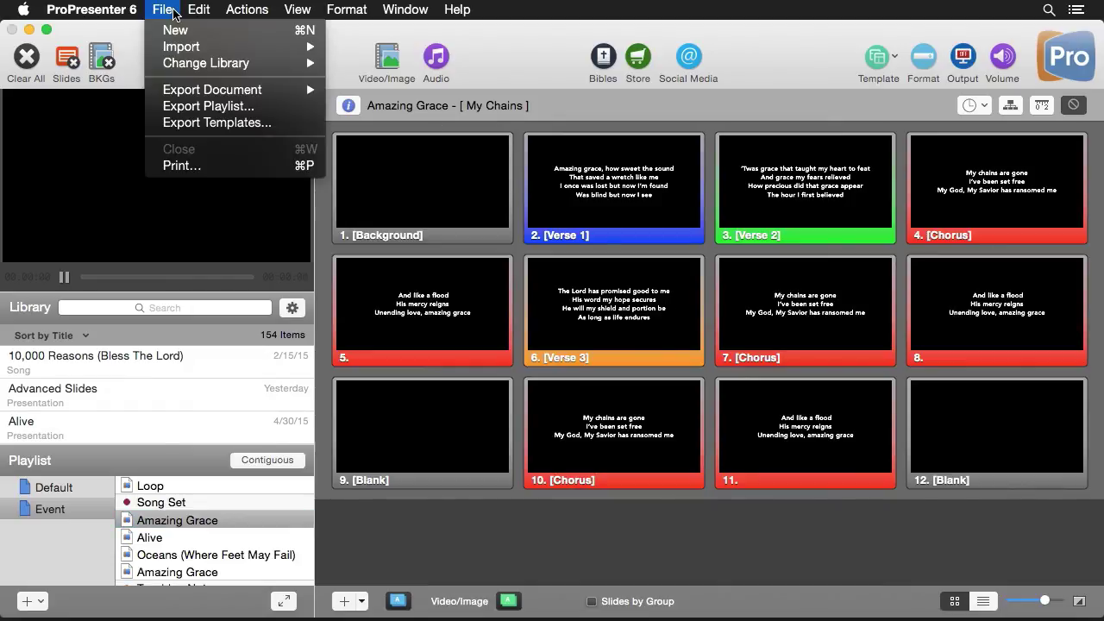
left_click(233, 123)
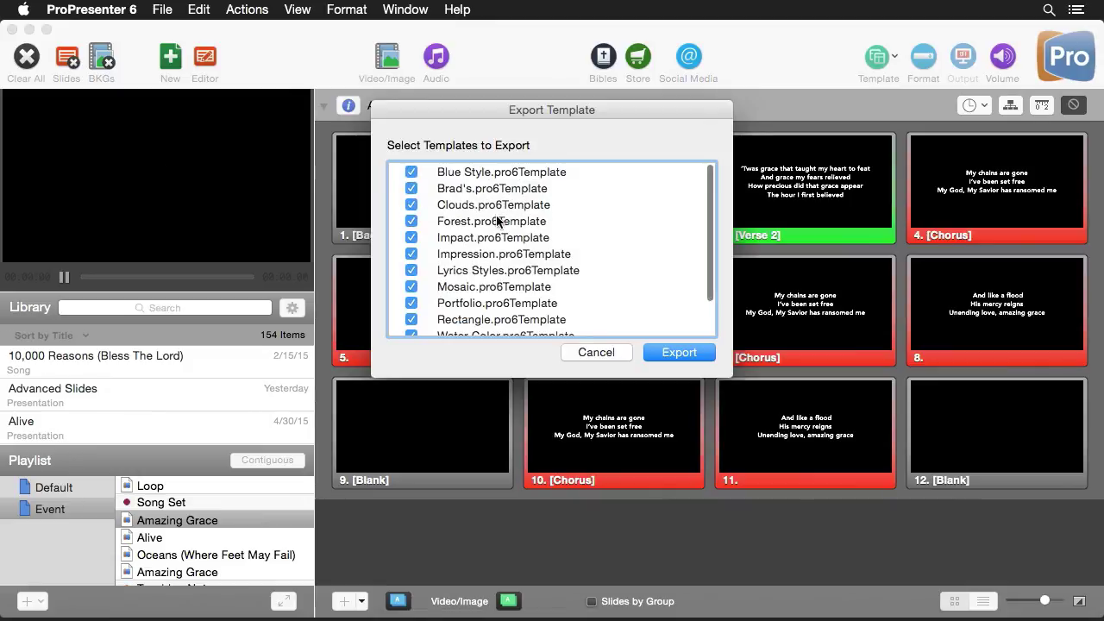
scroll(501, 213, "down", 3)
scroll(504, 250, "up", 4)
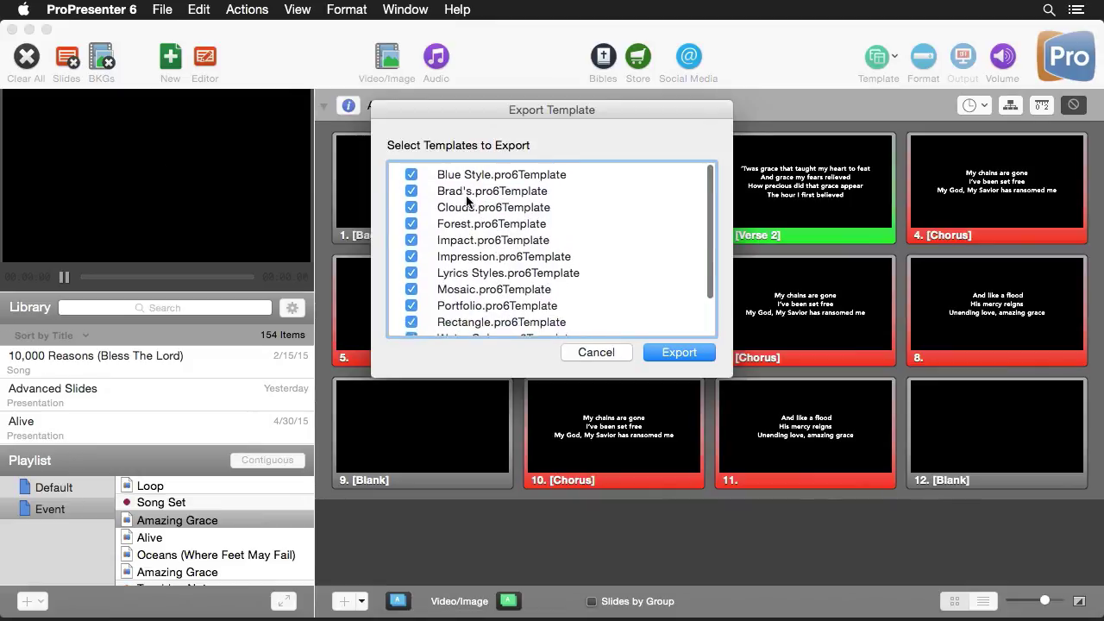
scroll(462, 198, "down", 3)
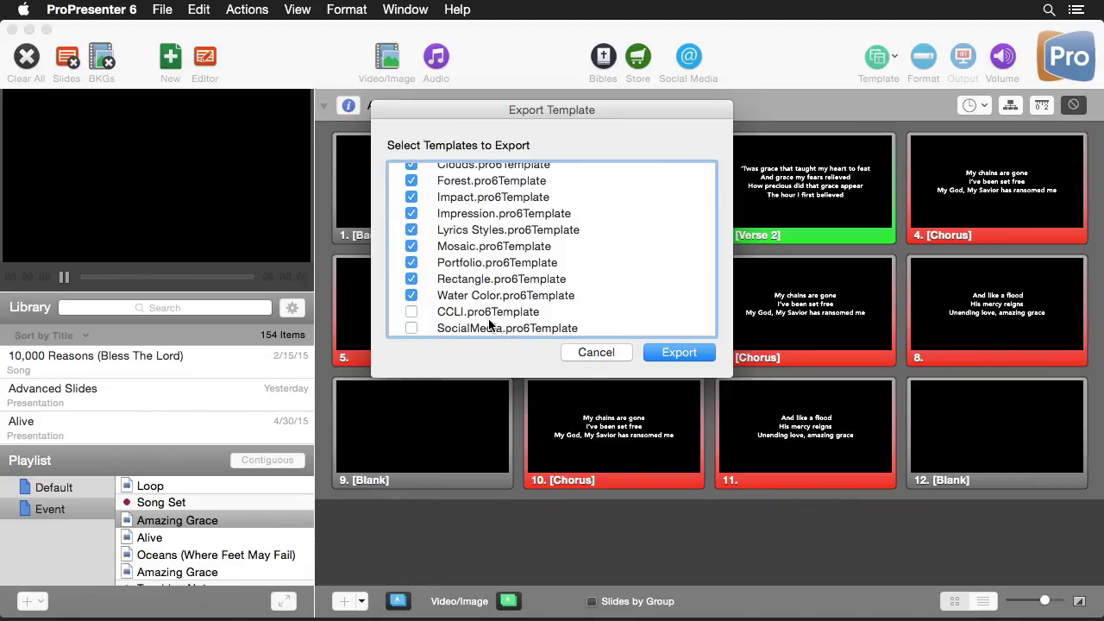
scroll(489, 324, "up", 3)
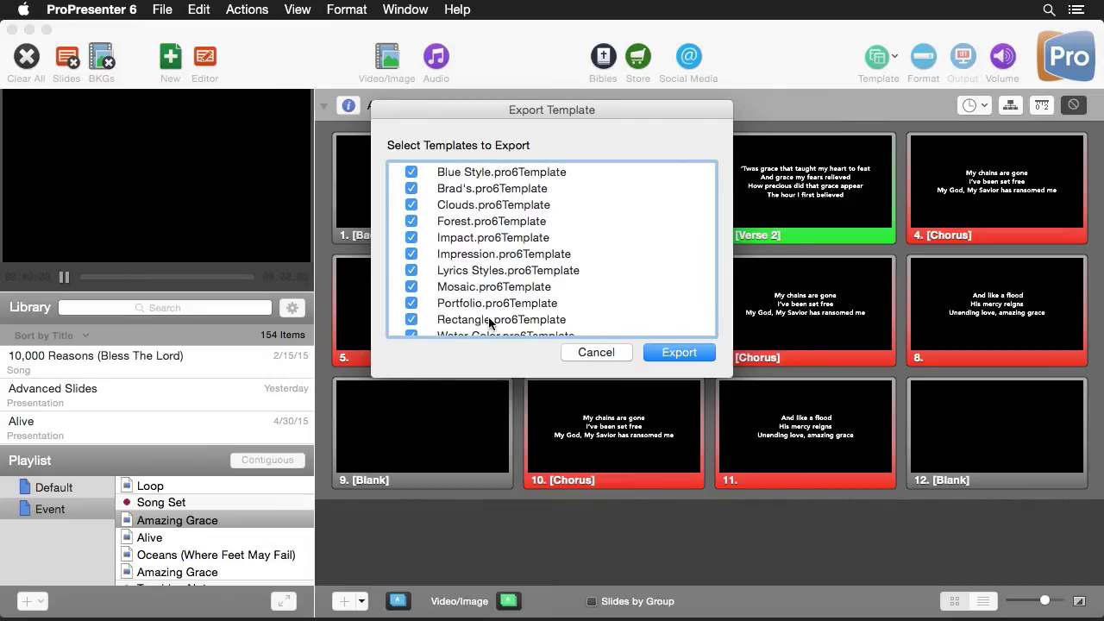
scroll(489, 324, "down", 1)
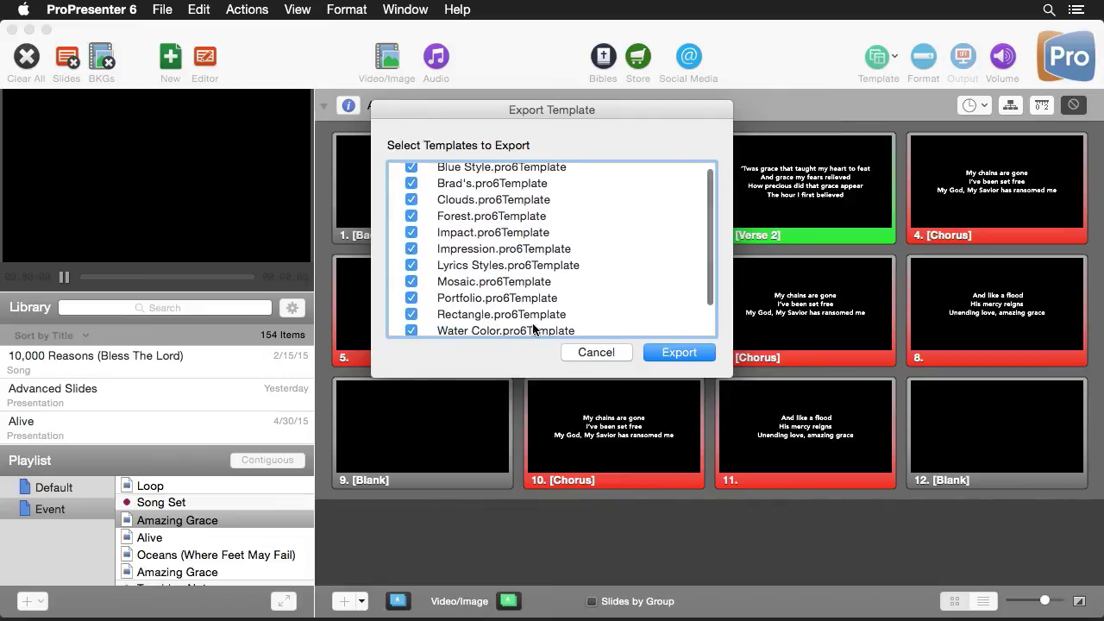
left_click(604, 350)
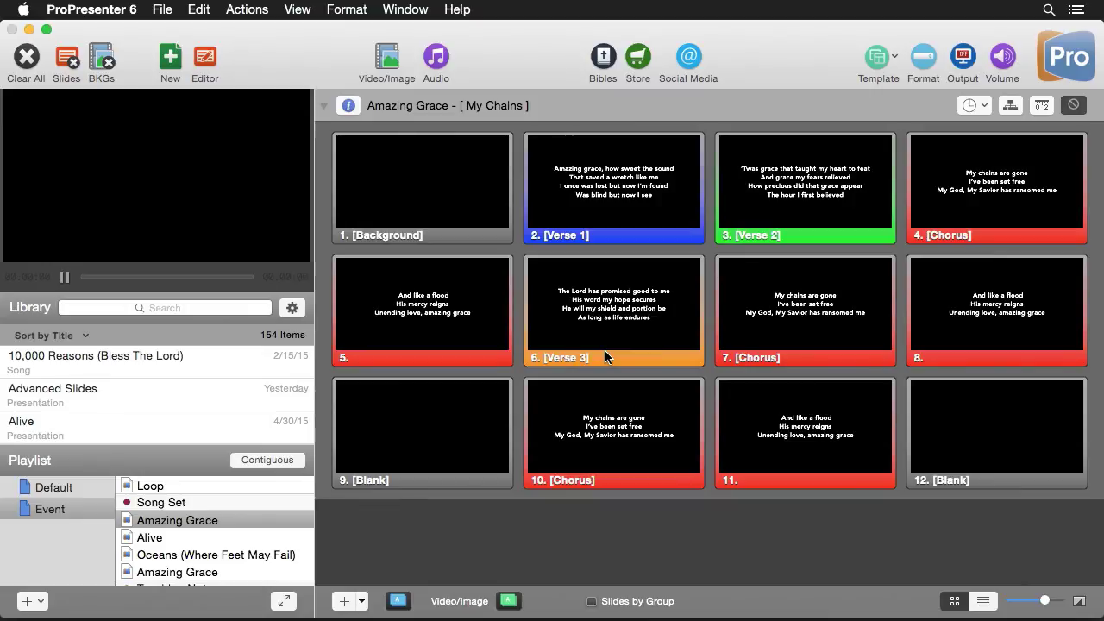